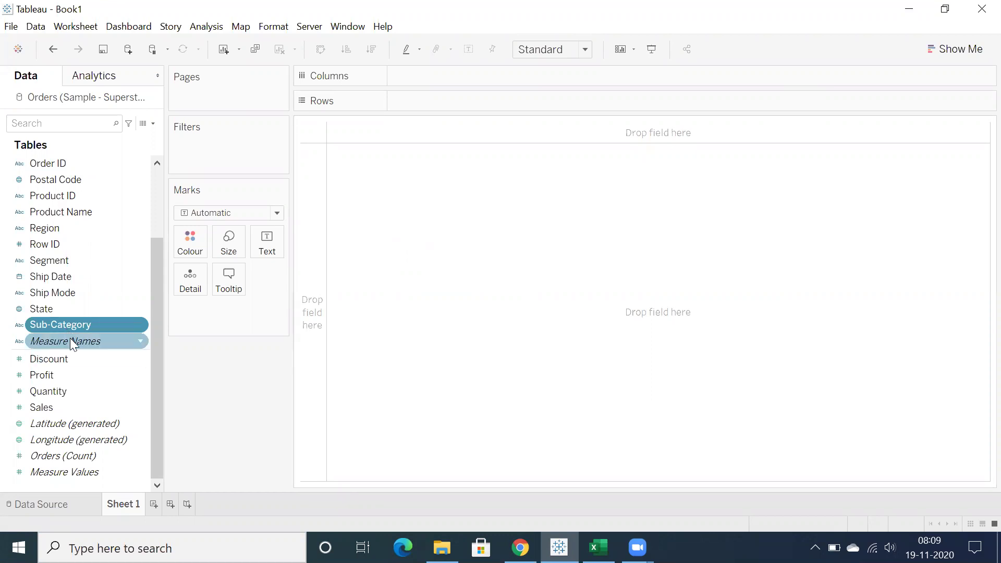
Build a table of summed Sales for each Category.
{"action": "left_click", "coordinate": [64, 456]}
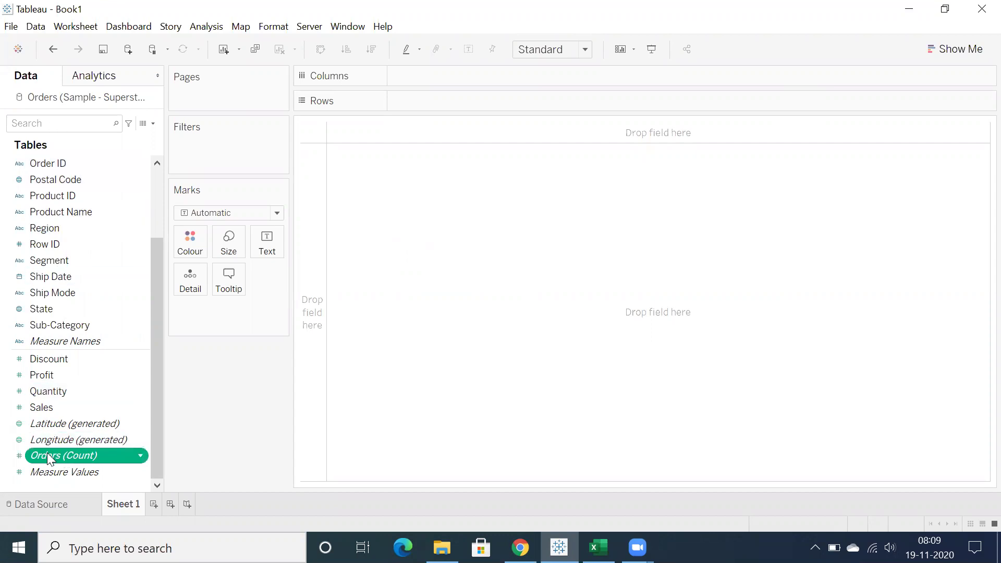
{"action": "mouse_move", "coordinate": [59, 459]}
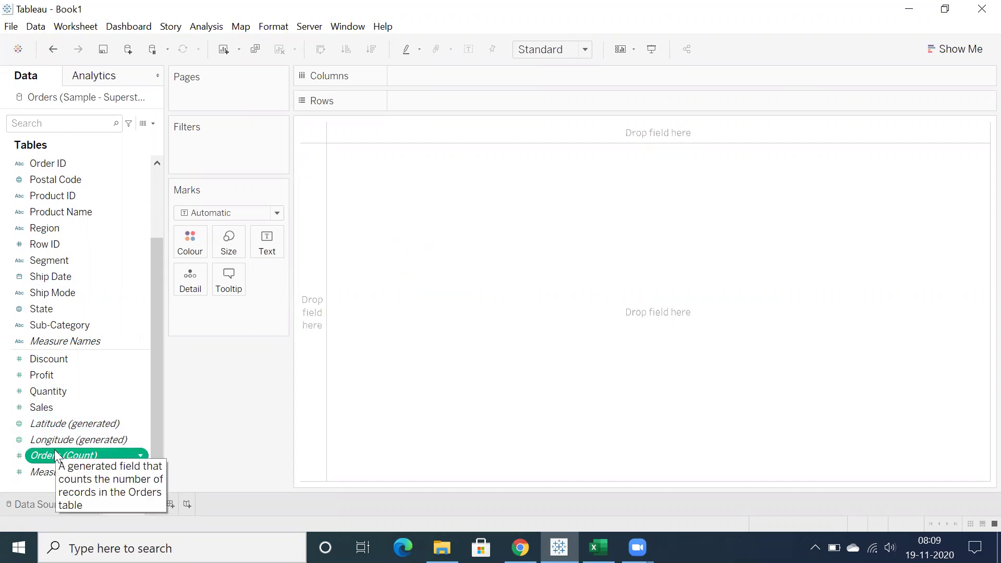
{"action": "mouse_move", "coordinate": [49, 427]}
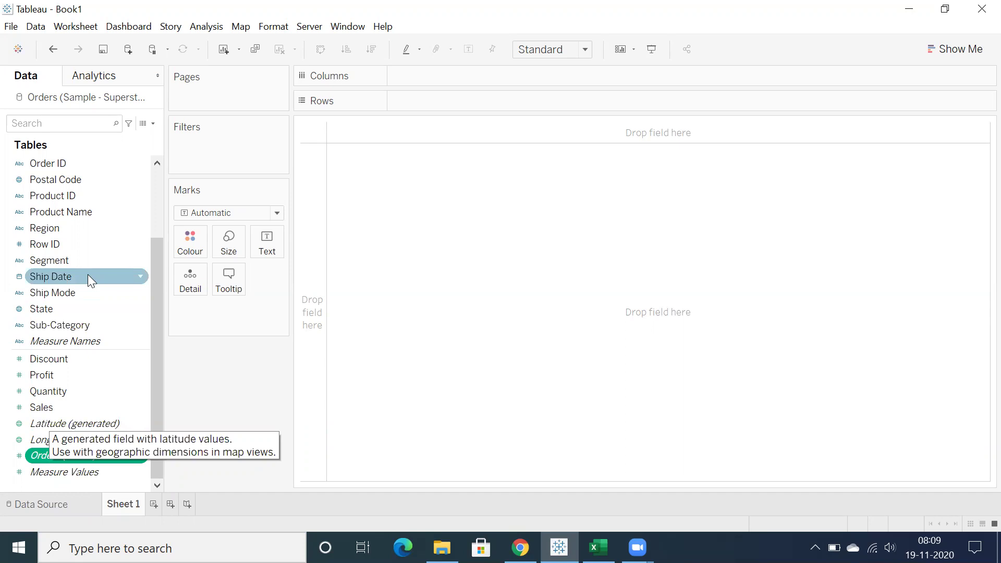
{"action": "scroll", "coordinate": [88, 275], "scroll_direction": "up", "scroll_amount": 2}
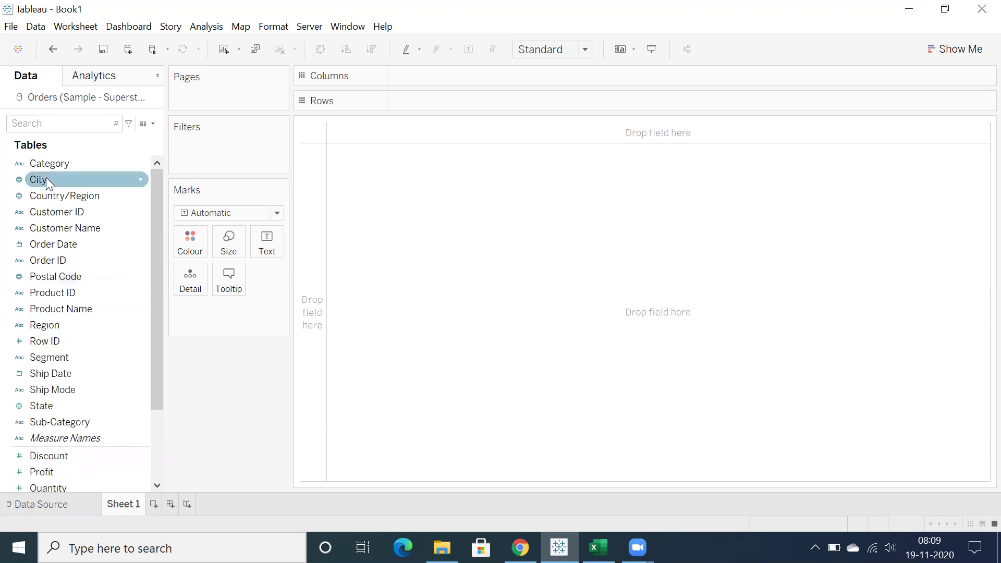
{"action": "left_click", "coordinate": [53, 164]}
{"action": "double_click", "coordinate": [53, 162]}
{"action": "scroll", "coordinate": [88, 258], "scroll_direction": "down", "scroll_amount": 2}
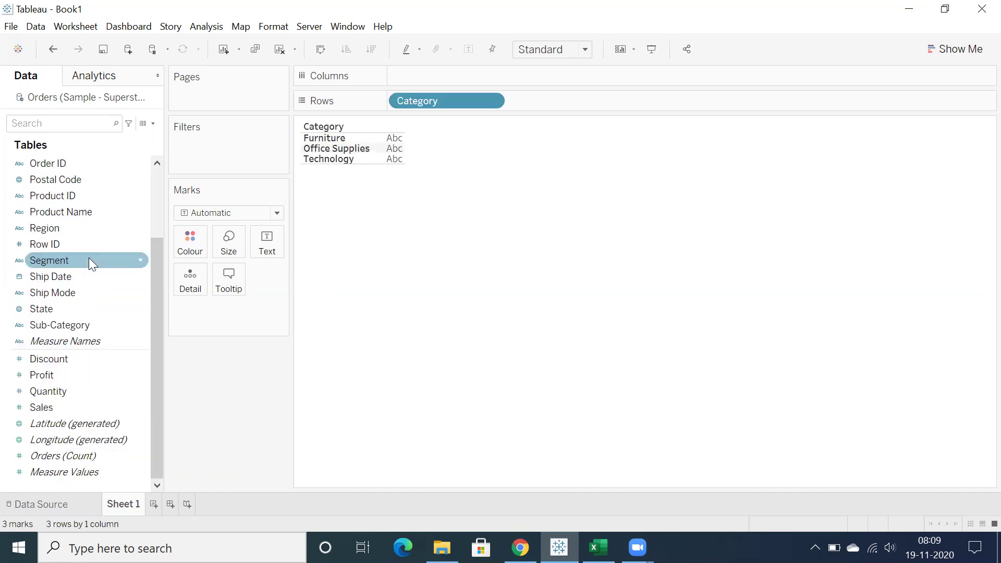
{"action": "left_click", "coordinate": [47, 391]}
{"action": "double_click", "coordinate": [40, 409]}
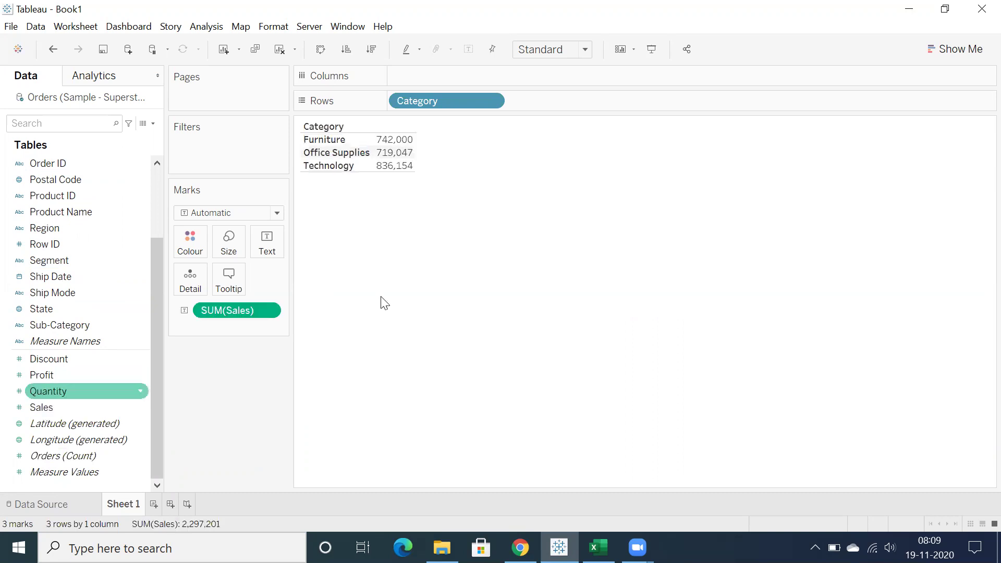
Turn the sales-by-category table into a pie chart with Show Me.
{"action": "left_click", "coordinate": [950, 60]}
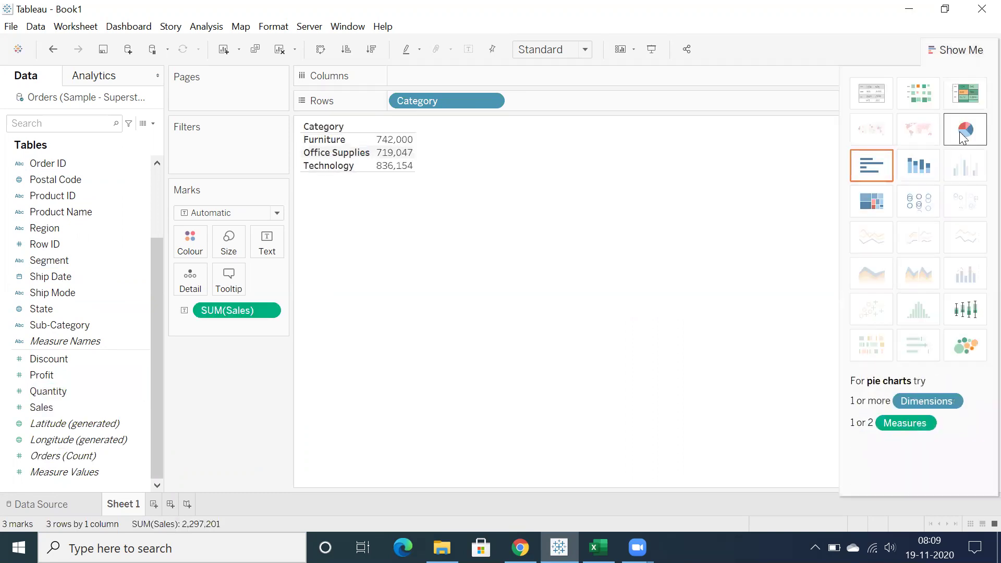
{"action": "left_click", "coordinate": [966, 130]}
{"action": "left_click", "coordinate": [954, 50]}
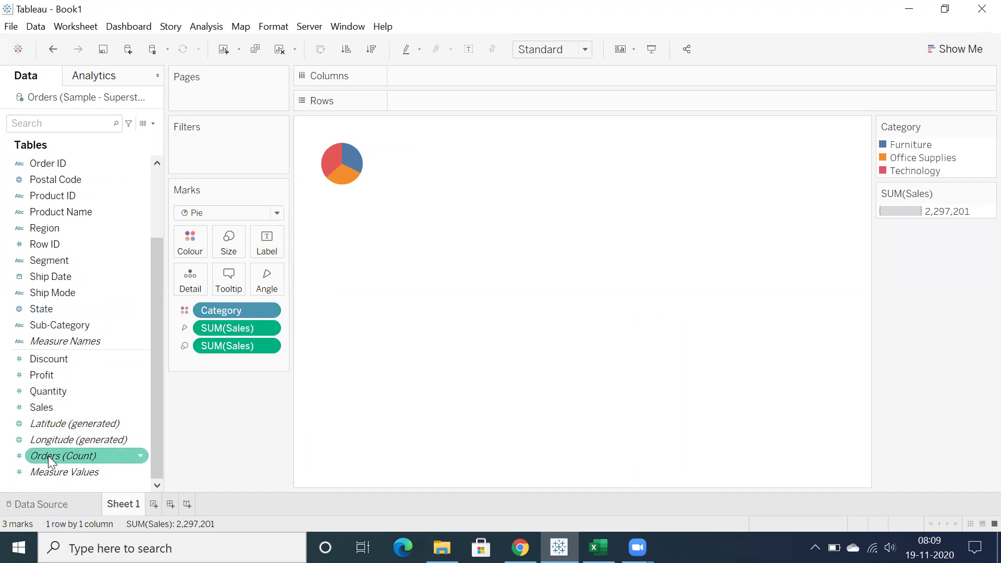
Try Orders (Count) on Rows, inspect its pill menu, then remove it from the view.
{"action": "left_click_drag", "start_coordinate": [48, 456], "coordinate": [431, 102]}
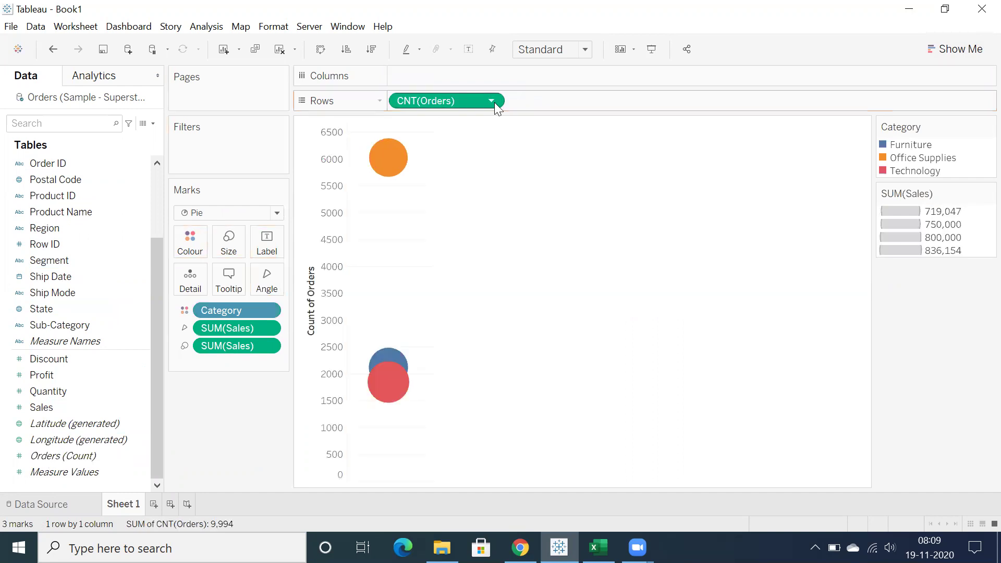
{"action": "left_click", "coordinate": [492, 101]}
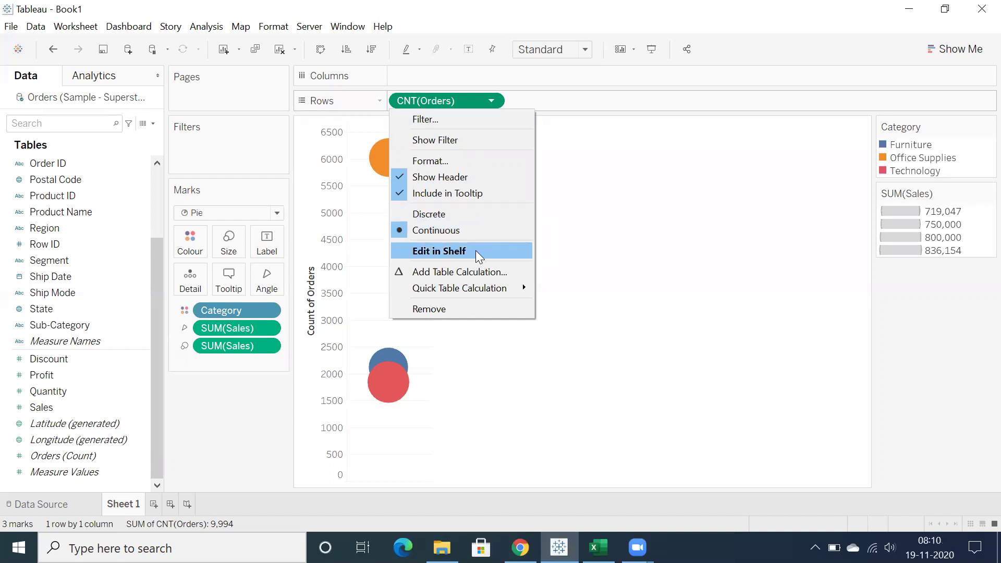
{"action": "left_click", "coordinate": [625, 209]}
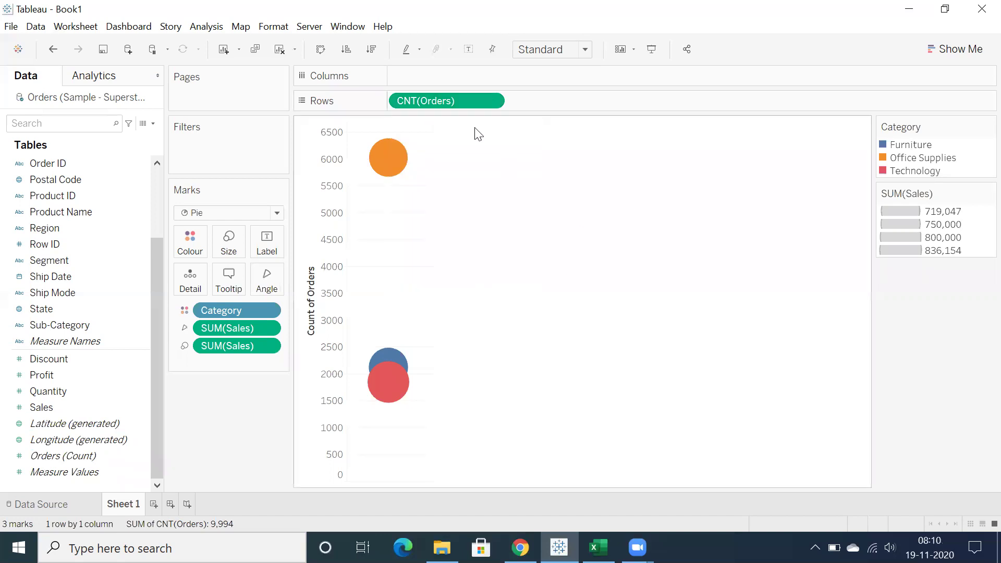
{"action": "left_click", "coordinate": [491, 102]}
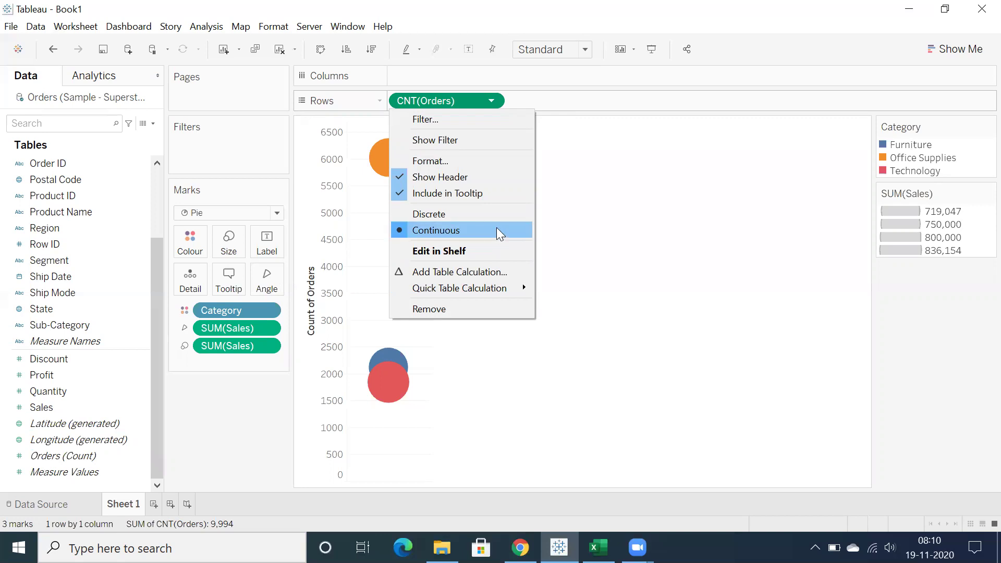
{"action": "left_click", "coordinate": [576, 201]}
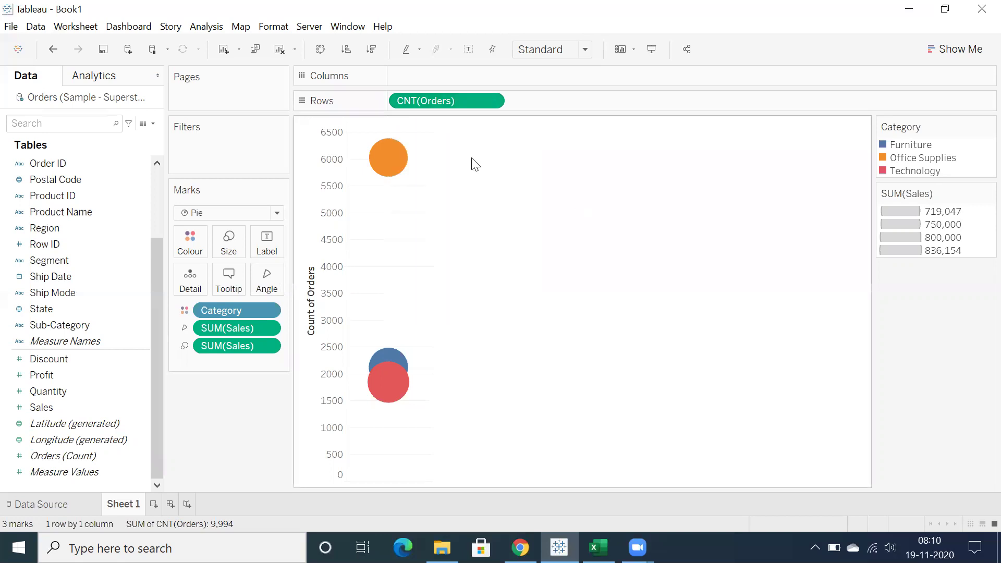
{"action": "left_click_drag", "start_coordinate": [441, 101], "coordinate": [215, 313]}
Create a calculated field with formula 1 and name it No of Records.
{"action": "left_click", "coordinate": [207, 28]}
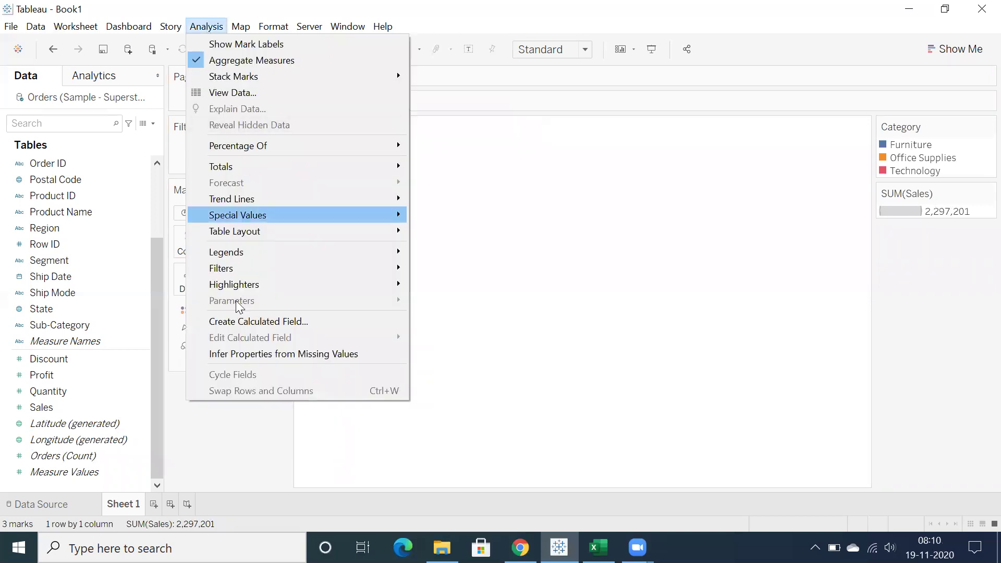
{"action": "left_click", "coordinate": [239, 323]}
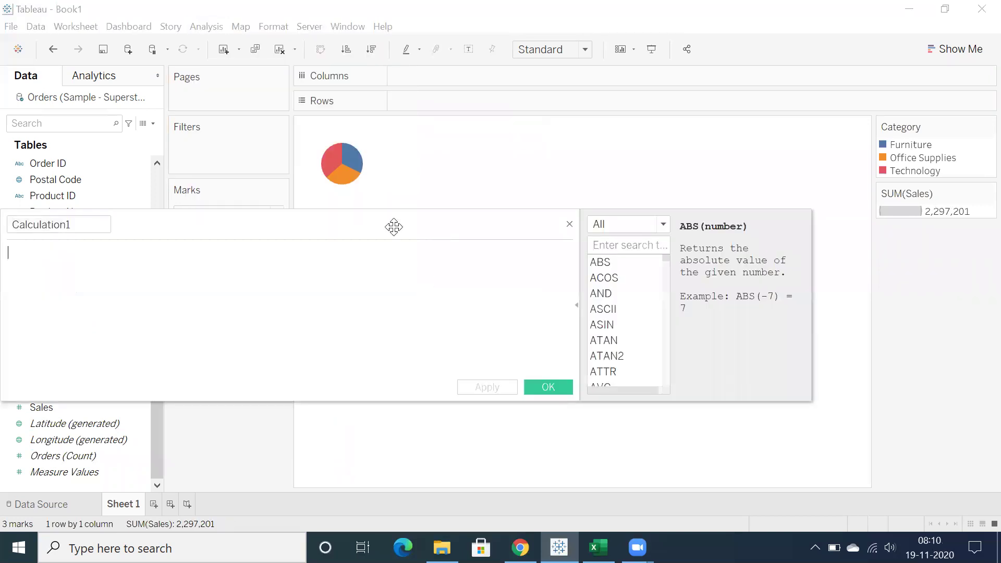
{"action": "left_click_drag", "start_coordinate": [448, 232], "coordinate": [504, 243]}
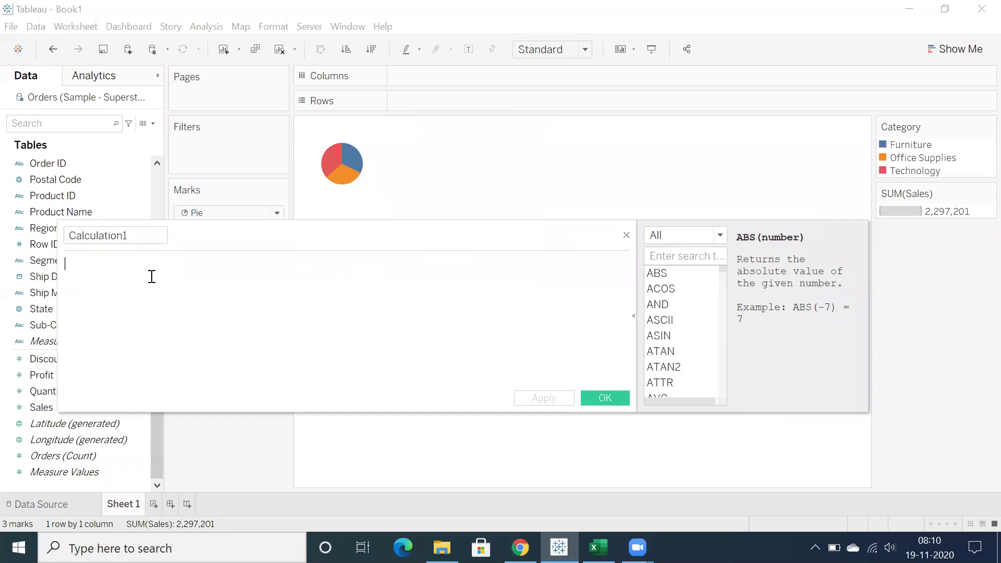
{"action": "type", "text": "1"}
{"action": "left_click", "coordinate": [139, 235]}
{"action": "double_click", "coordinate": [112, 235]}
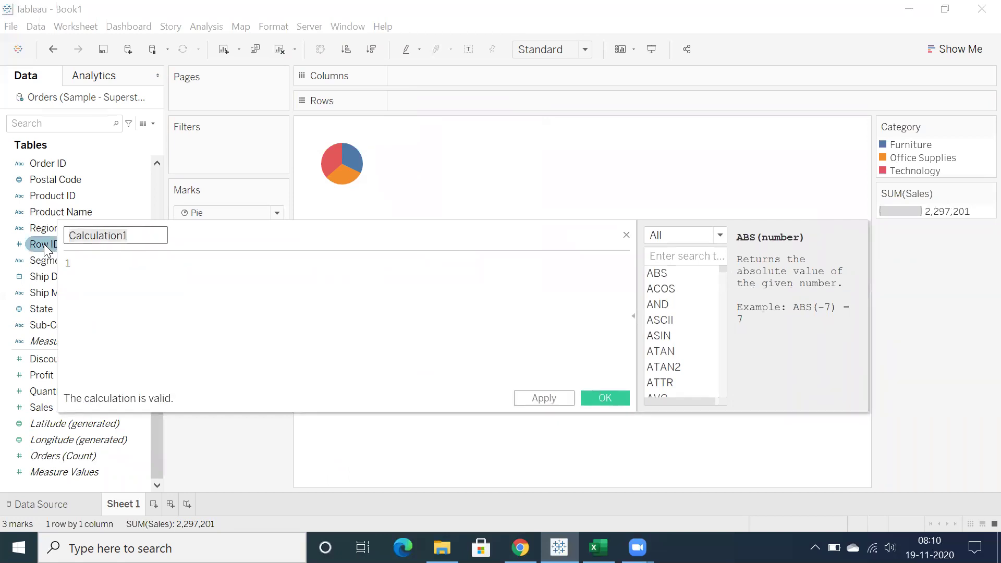
{"action": "type", "text": "No of "}
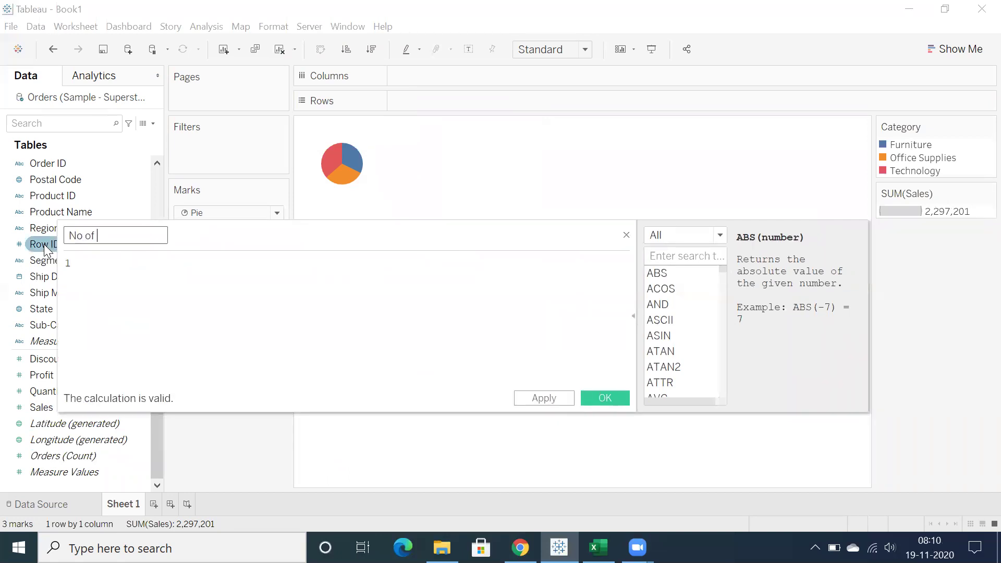
{"action": "type", "text": "Records"}
Save the No of Records field and place it on Rows.
{"action": "left_click", "coordinate": [600, 401]}
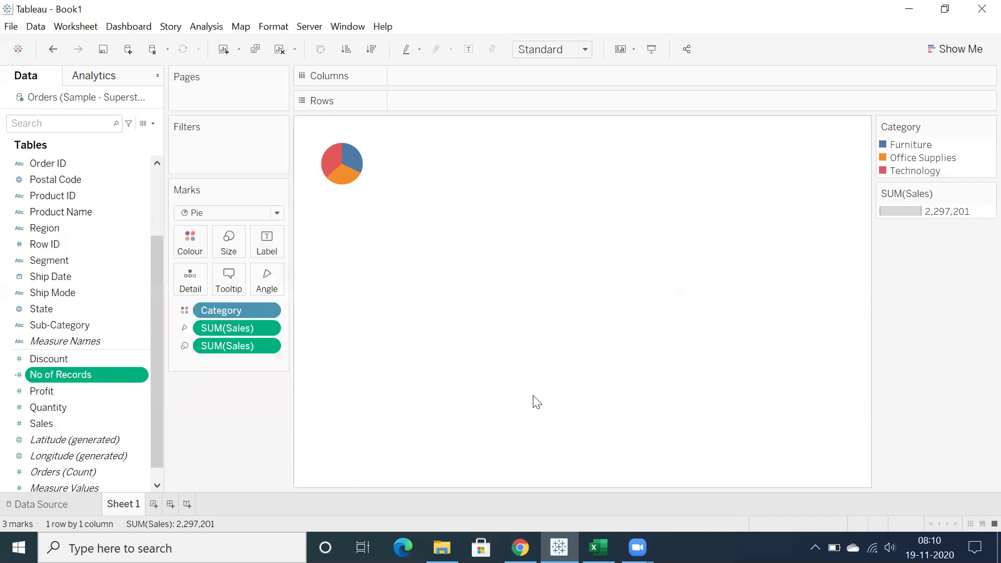
{"action": "left_click", "coordinate": [47, 403]}
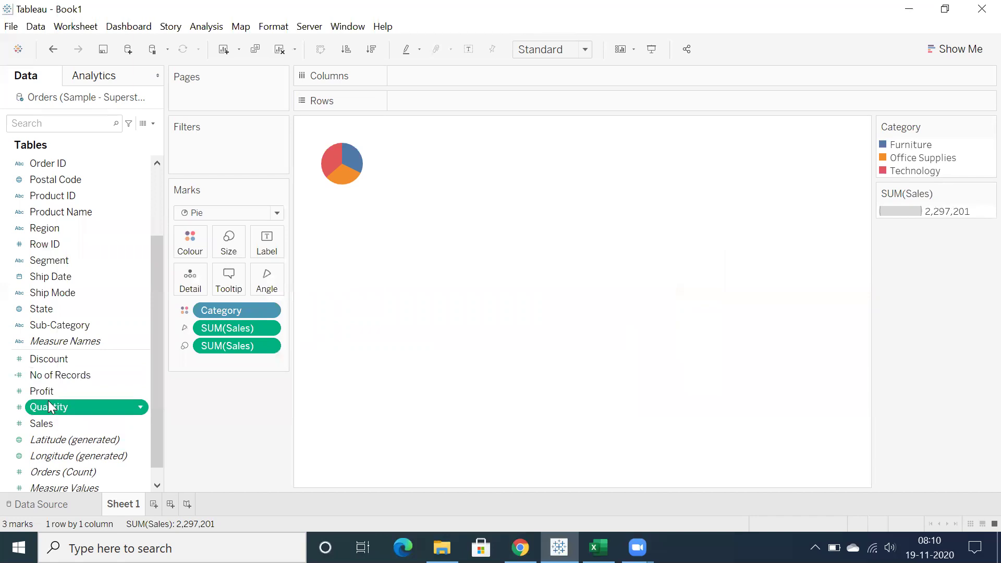
{"action": "left_click", "coordinate": [52, 375]}
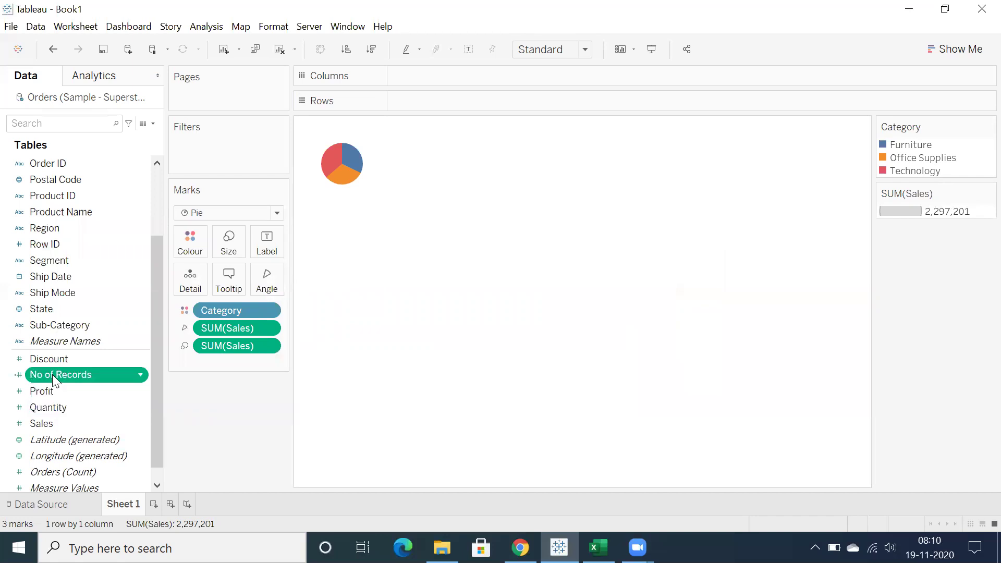
{"action": "left_click_drag", "start_coordinate": [52, 375], "coordinate": [416, 100]}
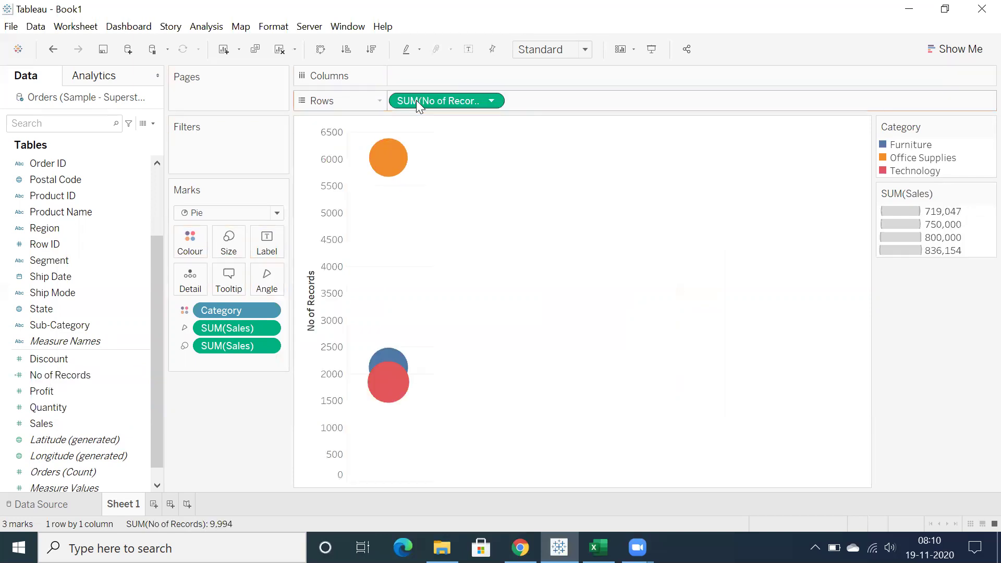
Change No of Records aggregation to Average, then to Maximum.
{"action": "left_click", "coordinate": [492, 101]}
{"action": "mouse_move", "coordinate": [480, 247]}
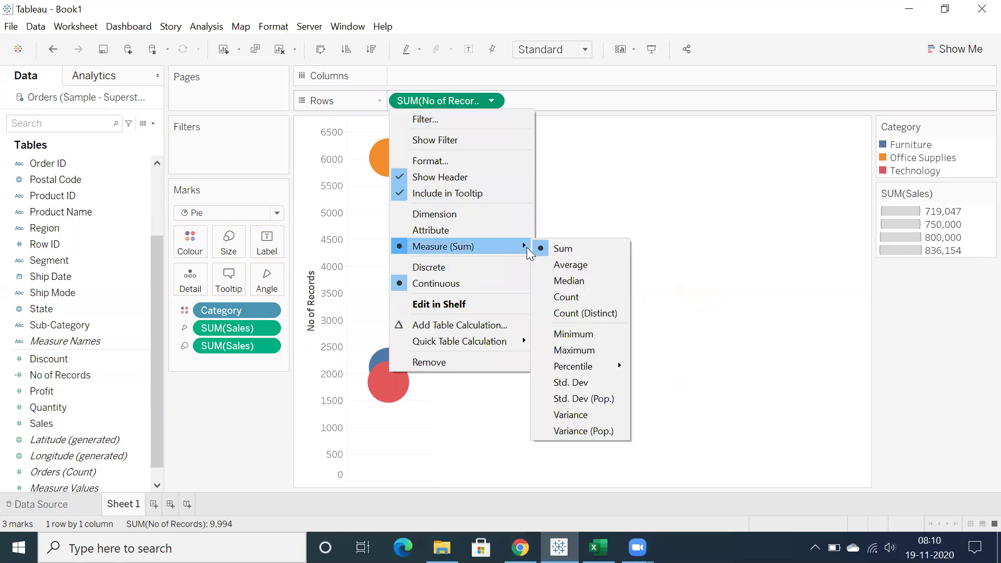
{"action": "left_click", "coordinate": [569, 265]}
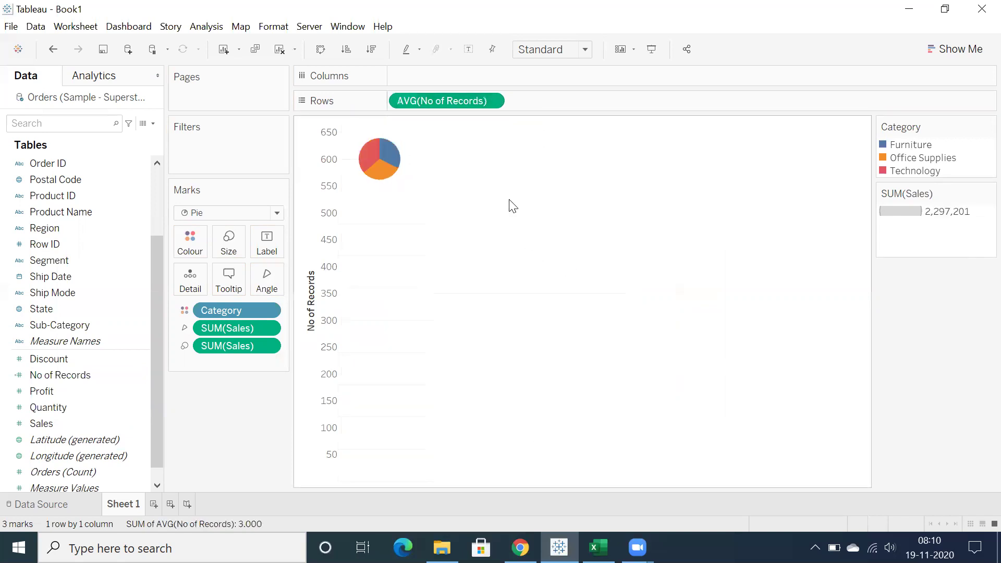
{"action": "left_click", "coordinate": [491, 101]}
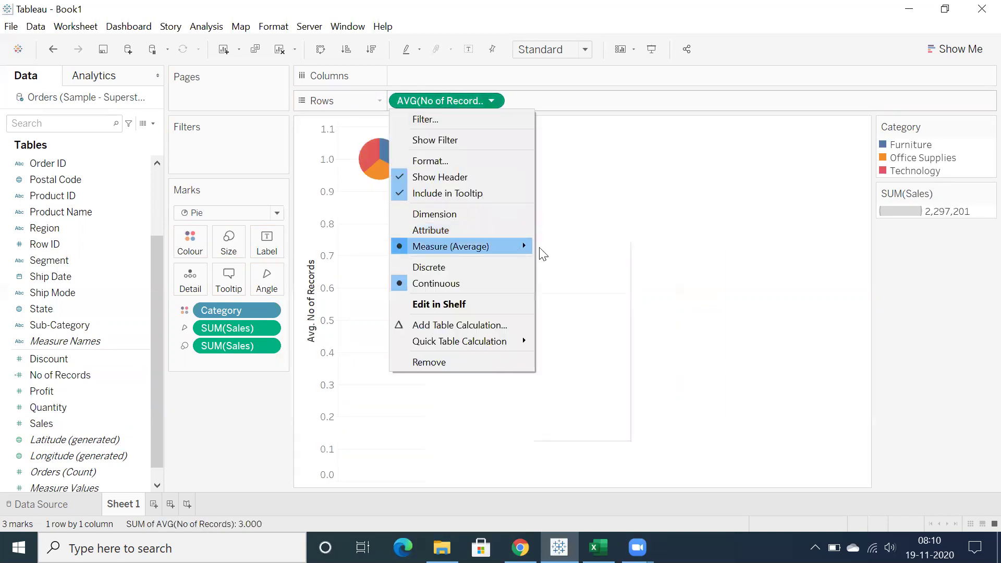
{"action": "mouse_move", "coordinate": [526, 250]}
{"action": "left_click", "coordinate": [574, 351]}
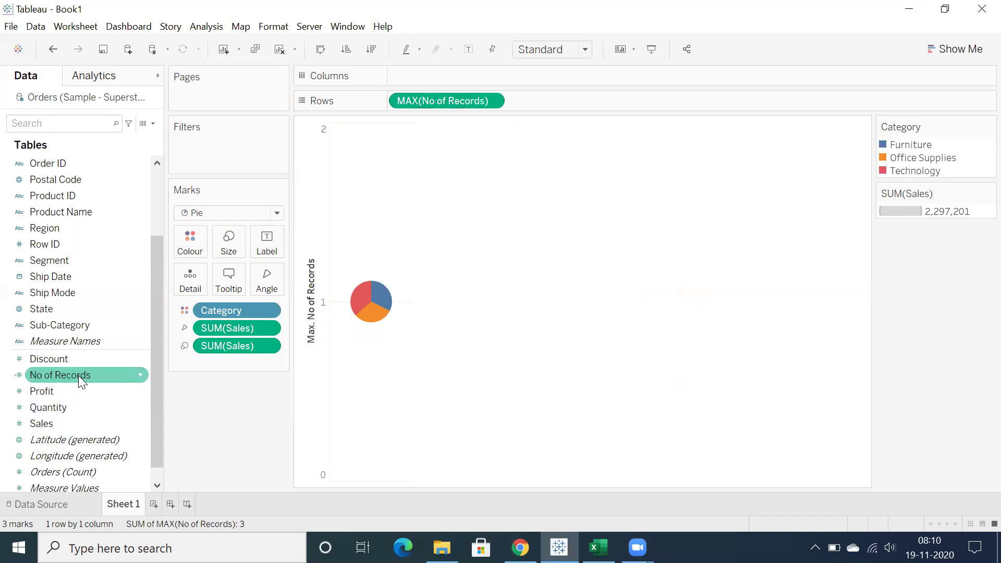
Duplicate MAX(No of Records) on Rows and set the view fit to Entire View.
{"action": "mouse_move", "coordinate": [78, 376]}
{"action": "left_mouse_down"}
{"action": "mouse_move", "coordinate": [563, 142]}
{"action": "mouse_move", "coordinate": [593, 99]}
{"action": "mouse_move", "coordinate": [35, 437]}
{"action": "mouse_move", "coordinate": [23, 415]}
{"action": "mouse_move", "coordinate": [82, 380]}
{"action": "left_mouse_up"}
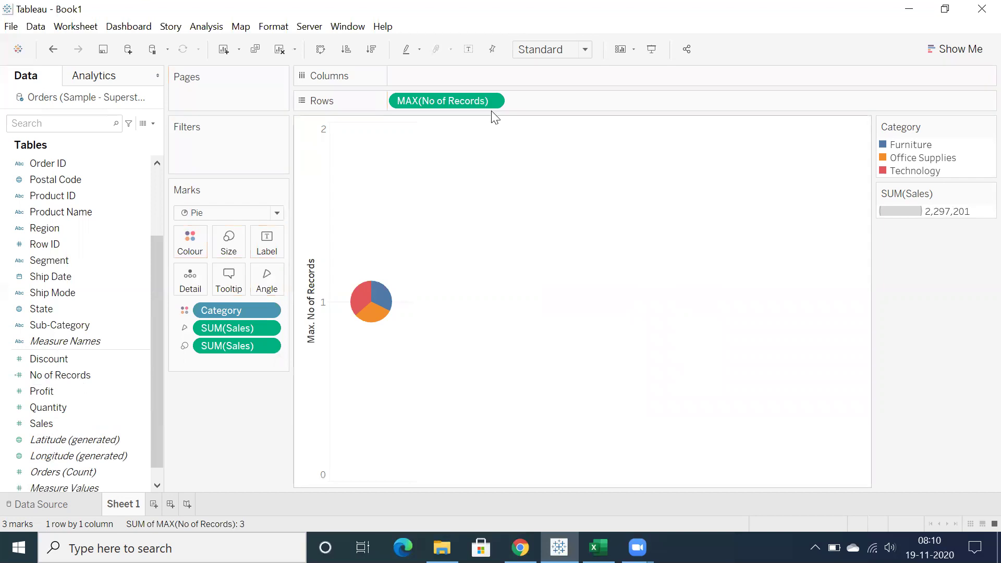
{"action": "left_click_drag", "start_coordinate": [457, 103], "coordinate": [585, 106]}
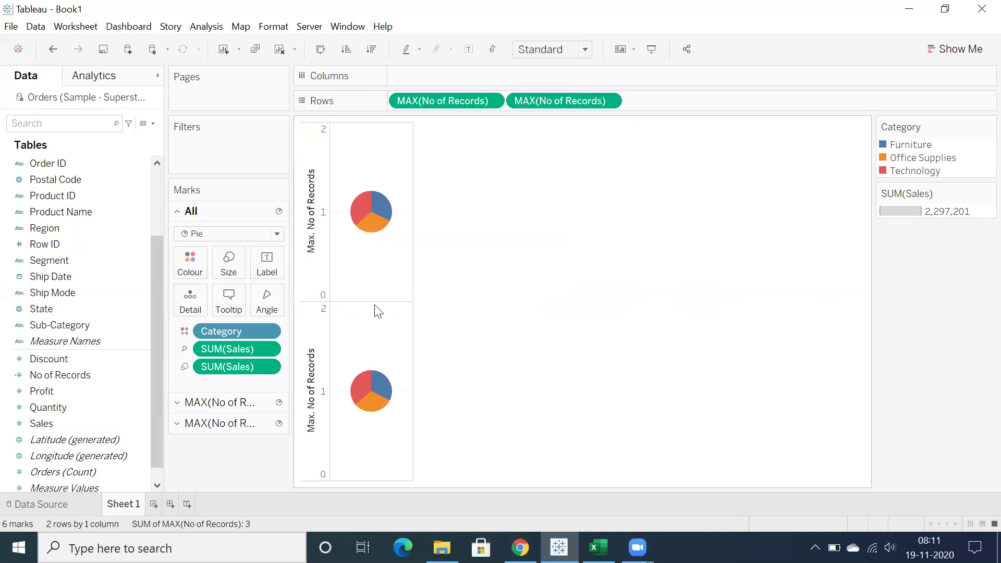
{"action": "left_click", "coordinate": [562, 50]}
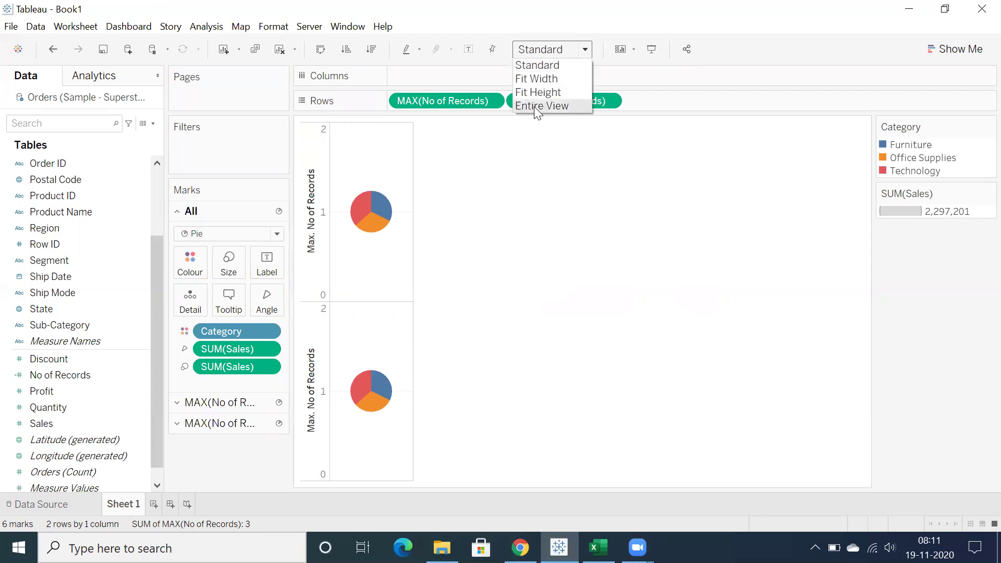
{"action": "left_click", "coordinate": [534, 106]}
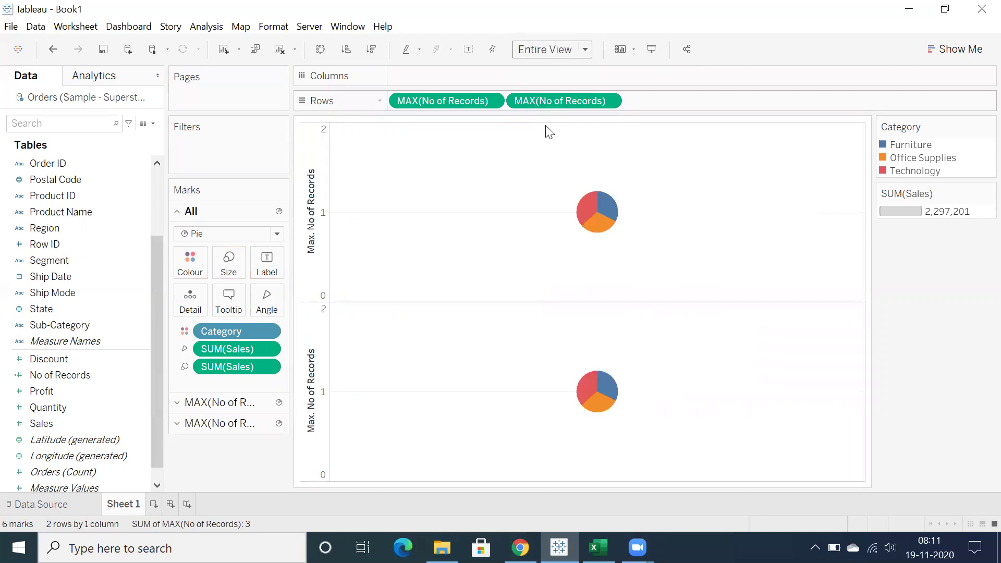
{"action": "left_click", "coordinate": [610, 101]}
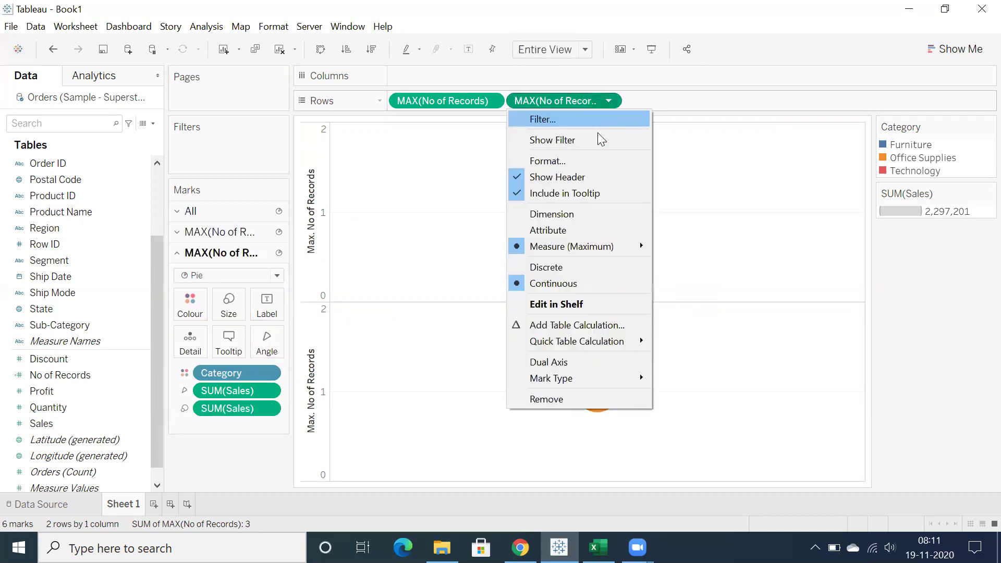
Put the two MAX(No of Records) measures on a dual axis and synchronise the axes.
{"action": "left_click", "coordinate": [571, 365]}
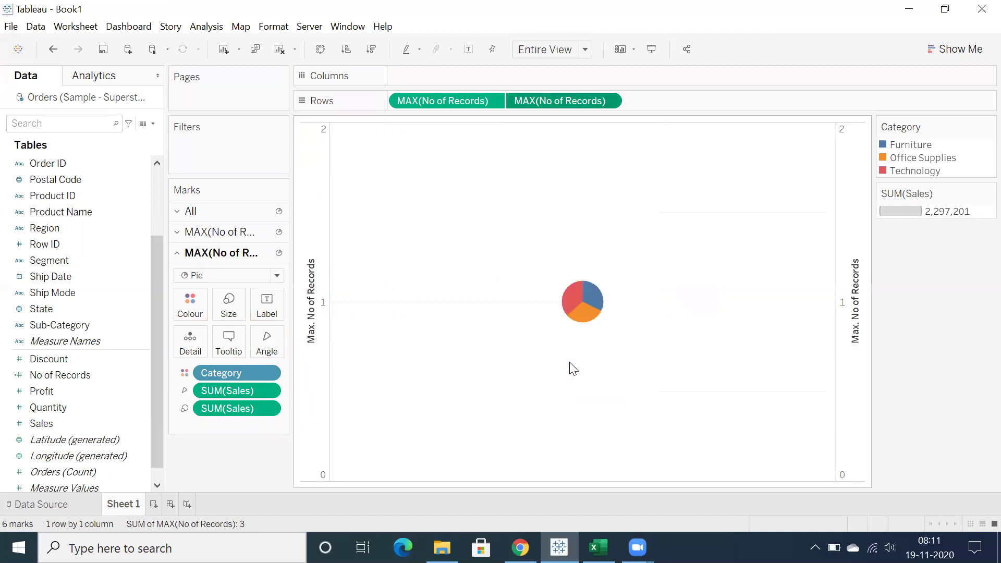
{"action": "right_click", "coordinate": [851, 216]}
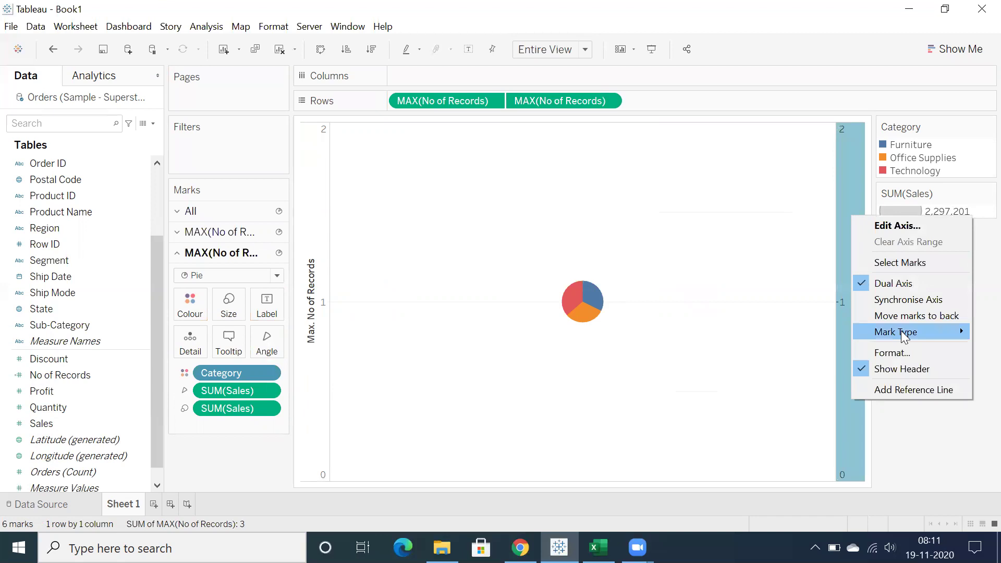
{"action": "left_click", "coordinate": [893, 300]}
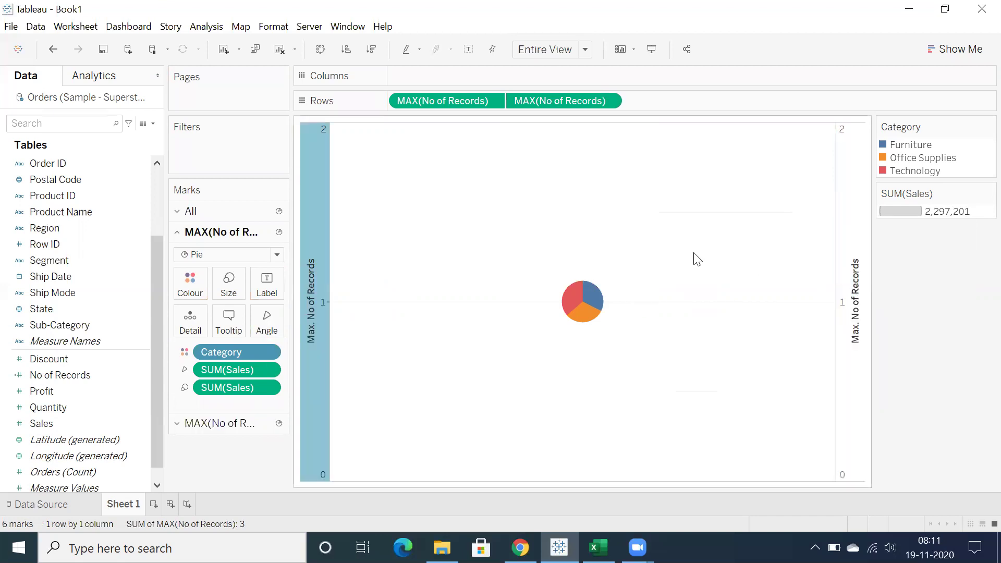
{"action": "mouse_move", "coordinate": [573, 311]}
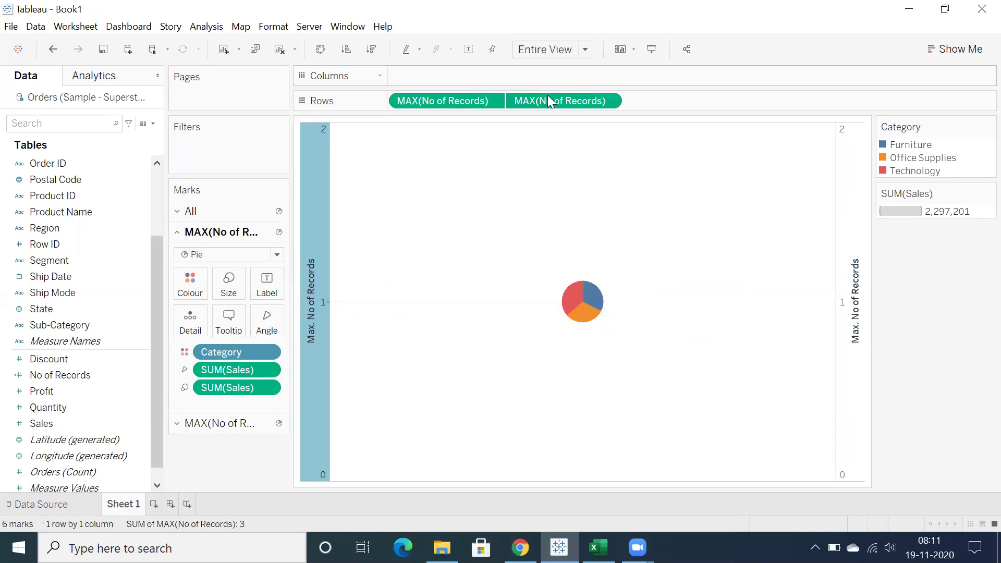
{"action": "left_click", "coordinate": [620, 250]}
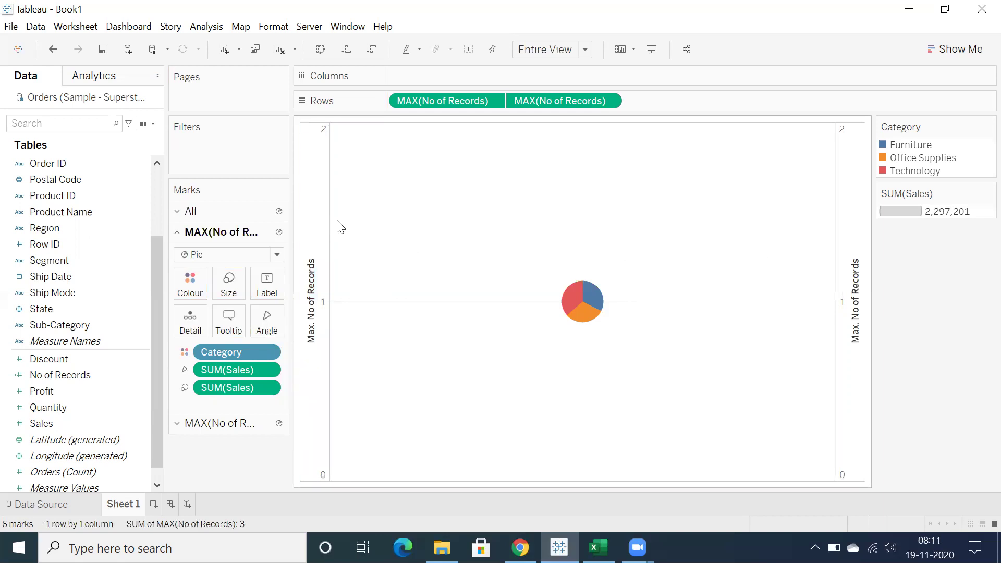
Enlarge both pies using the Size slider on the All marks card.
{"action": "left_click", "coordinate": [225, 211]}
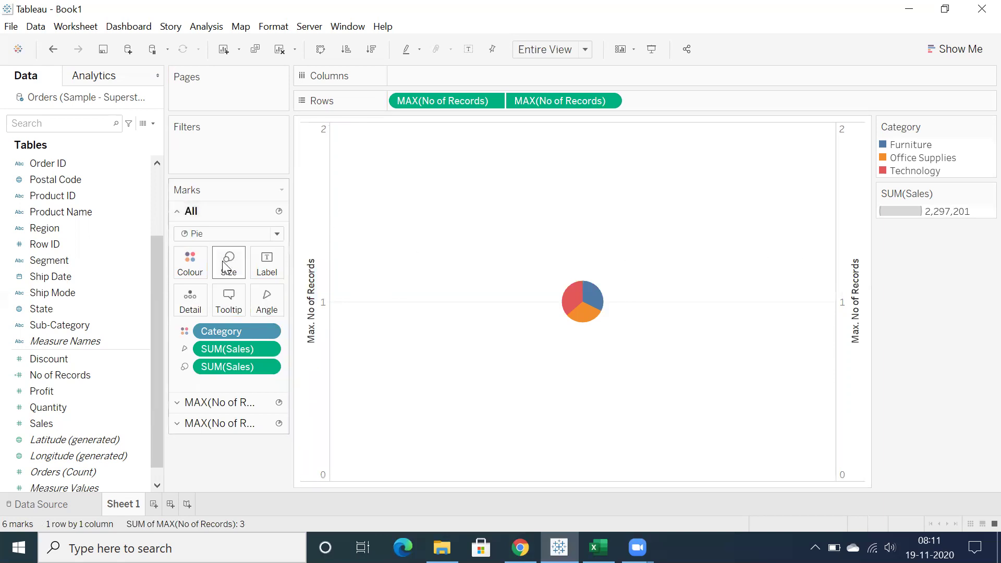
{"action": "left_click", "coordinate": [222, 260]}
{"action": "left_click_drag", "start_coordinate": [243, 300], "coordinate": [270, 301]}
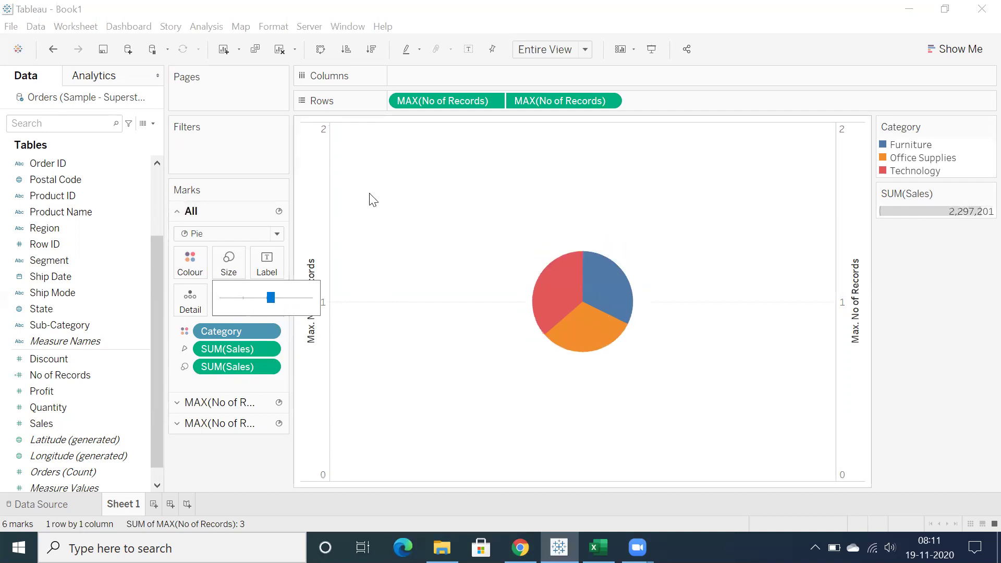
Hide the Max. No of Records axis headers.
{"action": "right_click", "coordinate": [297, 207]}
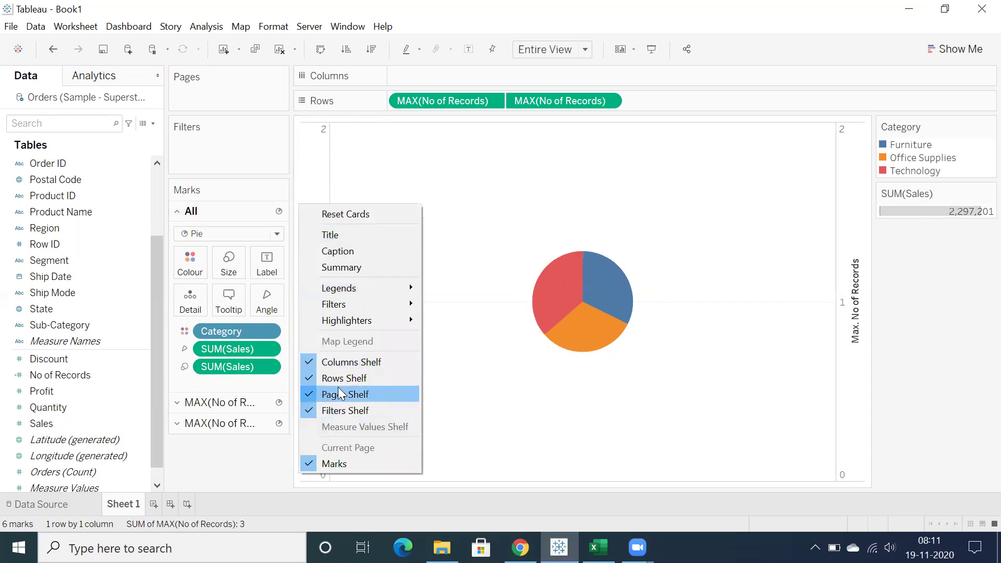
{"action": "left_click", "coordinate": [390, 189]}
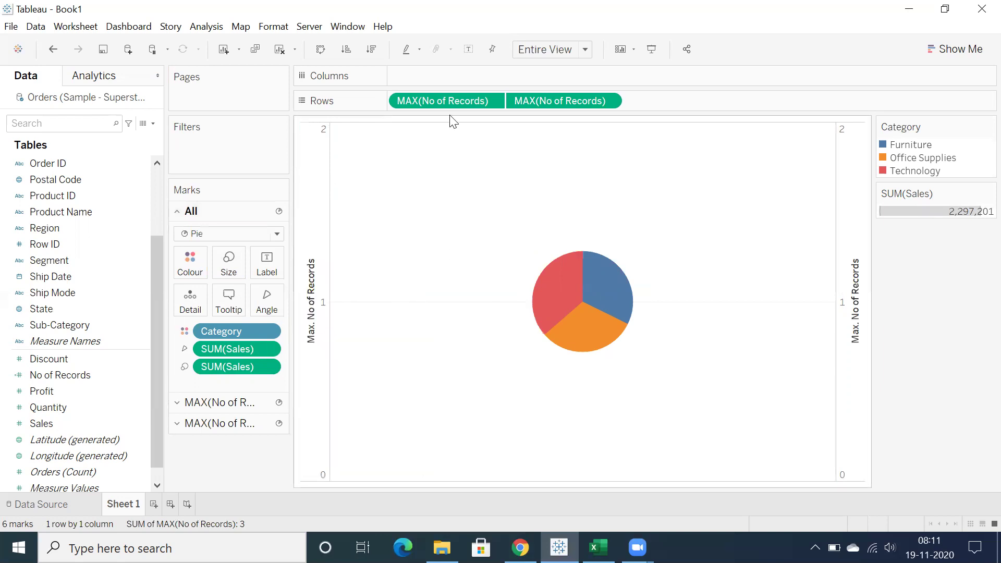
{"action": "left_click", "coordinate": [492, 101]}
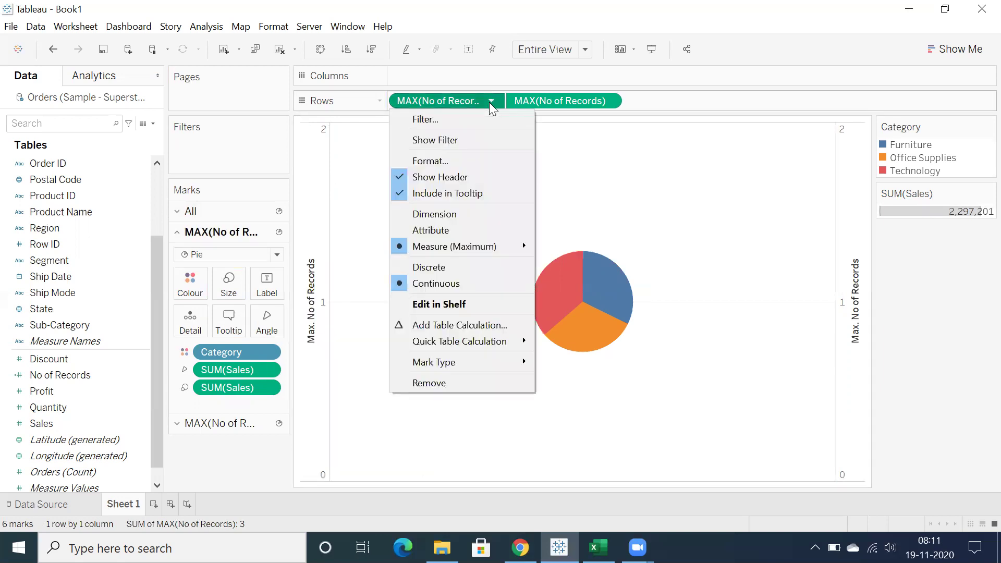
{"action": "left_click", "coordinate": [320, 192]}
{"action": "right_click", "coordinate": [320, 190]}
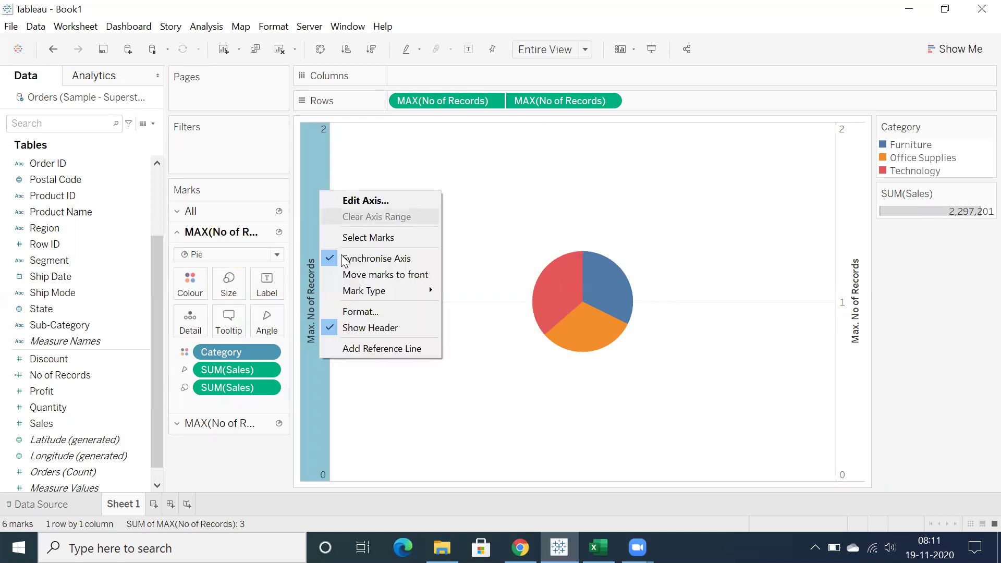
{"action": "left_click", "coordinate": [345, 329]}
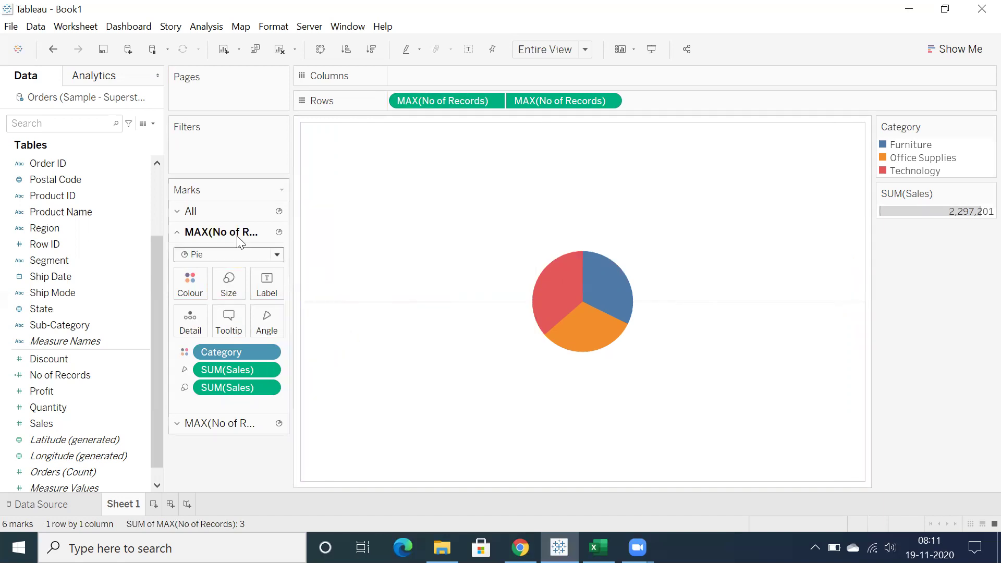
Strip Sales and Category from the second pie and colour it white.
{"action": "left_click", "coordinate": [210, 426]}
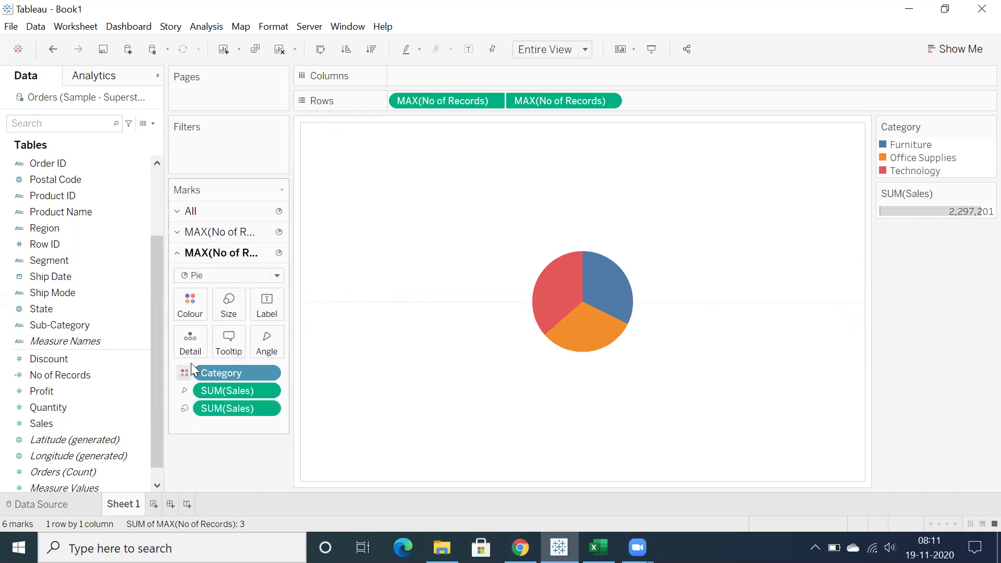
{"action": "mouse_move", "coordinate": [221, 409]}
{"action": "left_mouse_down"}
{"action": "mouse_move", "coordinate": [221, 420]}
{"action": "mouse_move", "coordinate": [211, 388]}
{"action": "mouse_move", "coordinate": [216, 412]}
{"action": "left_mouse_up"}
{"action": "left_click_drag", "start_coordinate": [223, 372], "coordinate": [232, 485]}
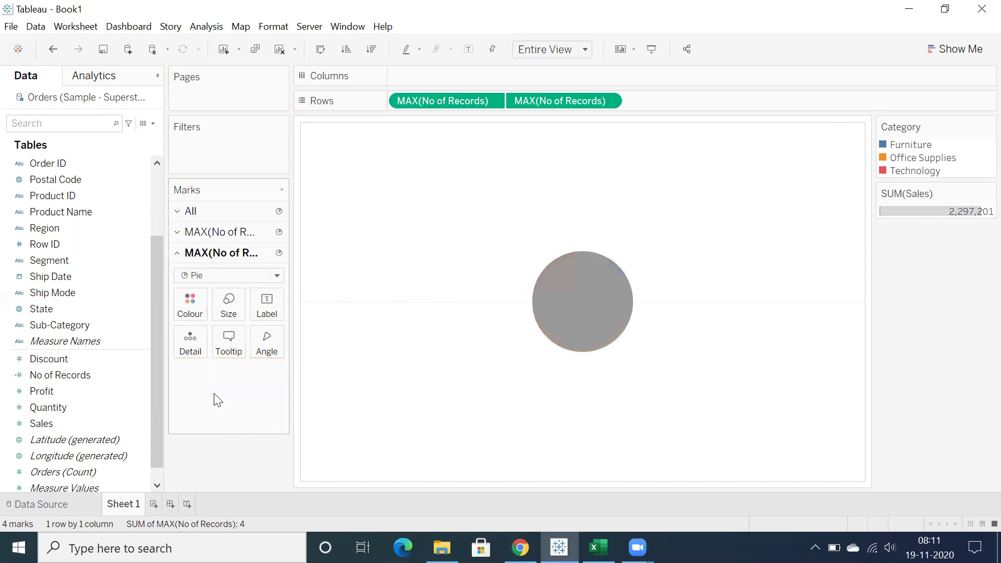
{"action": "left_click", "coordinate": [191, 309]}
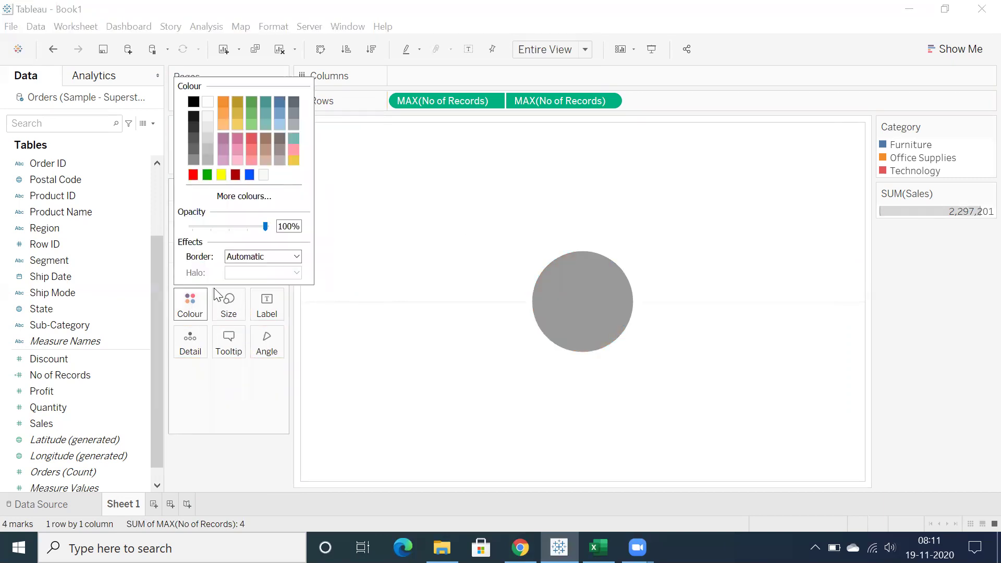
{"action": "left_click", "coordinate": [205, 101]}
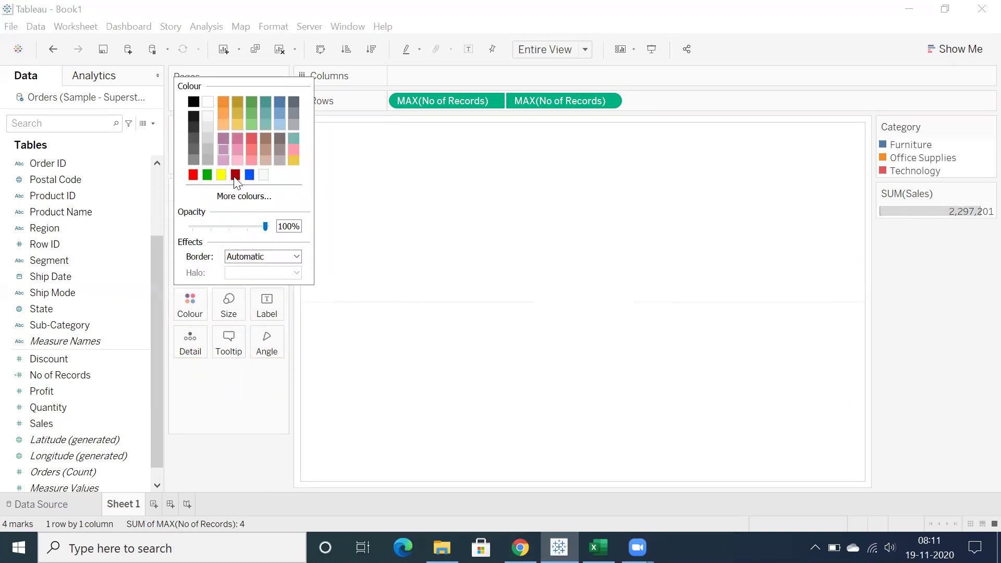
{"action": "left_click", "coordinate": [210, 389]}
Enlarge the Category-coloured pie so it rings the white centre.
{"action": "left_click", "coordinate": [209, 231]}
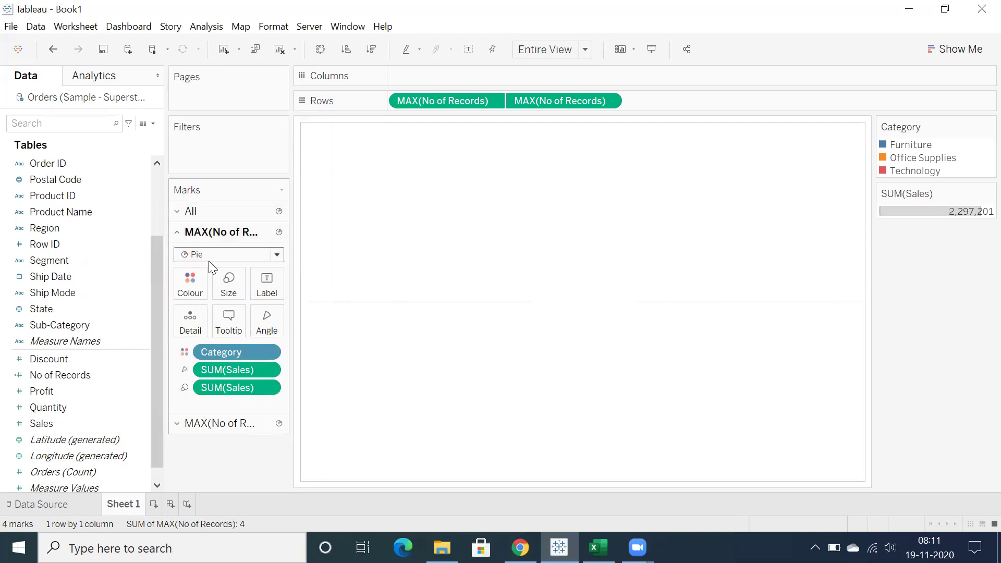
{"action": "left_click", "coordinate": [229, 283]}
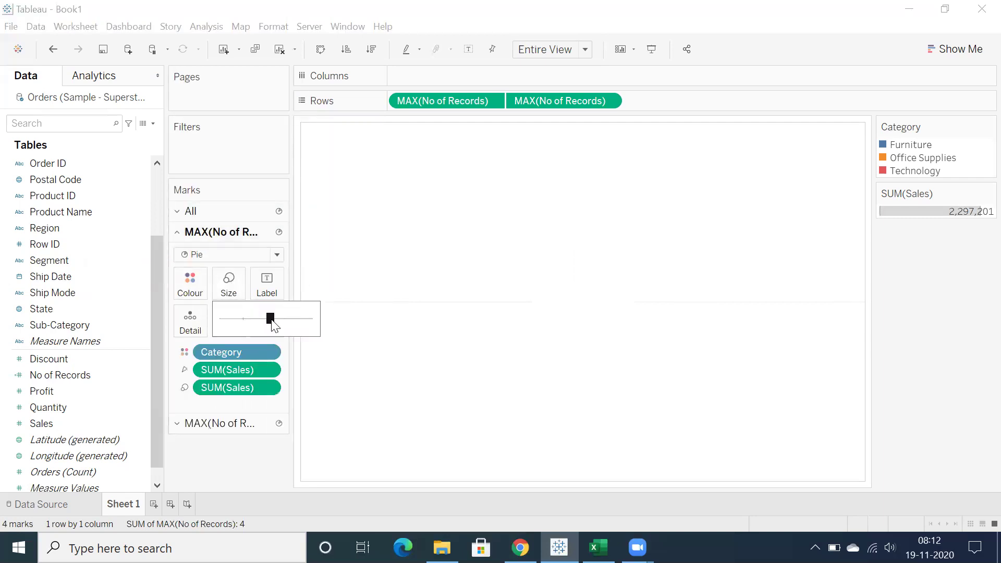
{"action": "left_click_drag", "start_coordinate": [278, 320], "coordinate": [287, 318]}
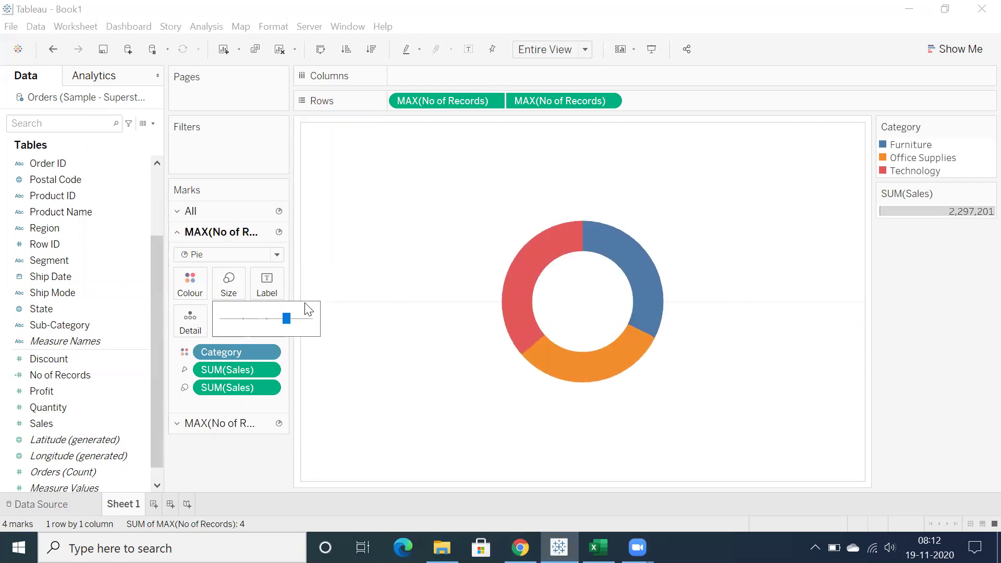
{"action": "left_click", "coordinate": [414, 282]}
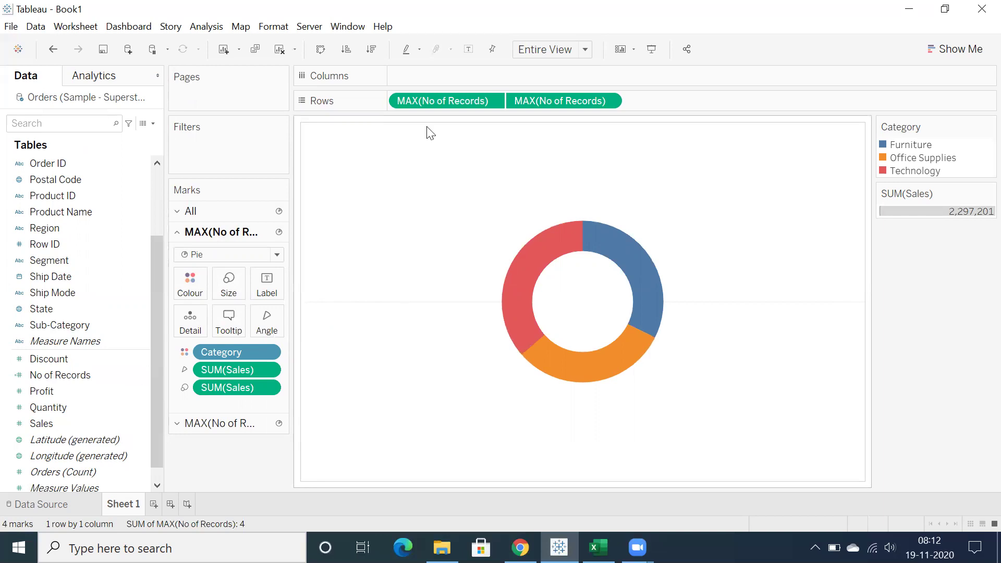
{"action": "right_click", "coordinate": [68, 377]}
{"action": "left_click", "coordinate": [112, 125]}
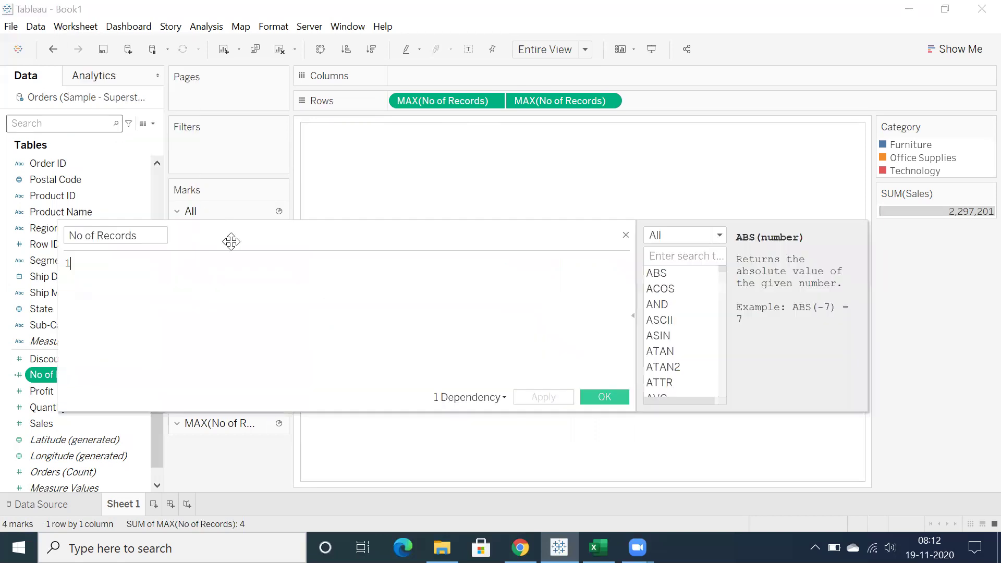
{"action": "double_click", "coordinate": [69, 263]}
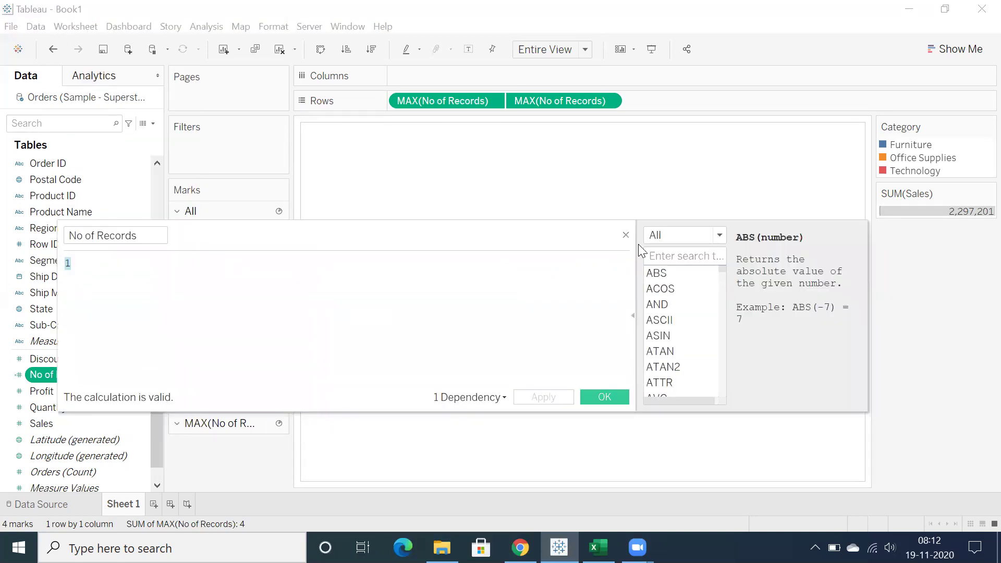
{"action": "left_click", "coordinate": [626, 235]}
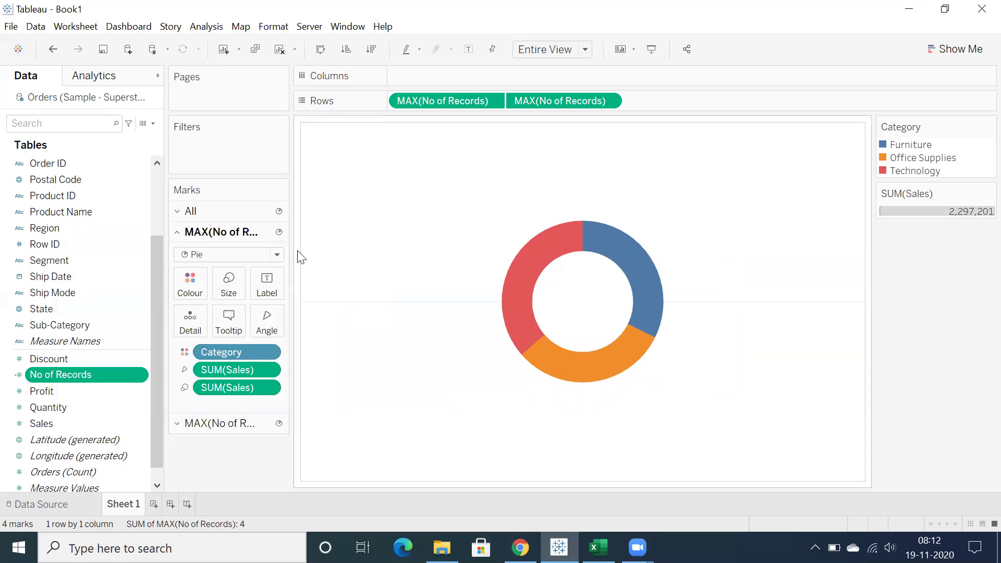
Label the white centre with total sales and each slice with its Sales.
{"action": "left_click", "coordinate": [207, 428]}
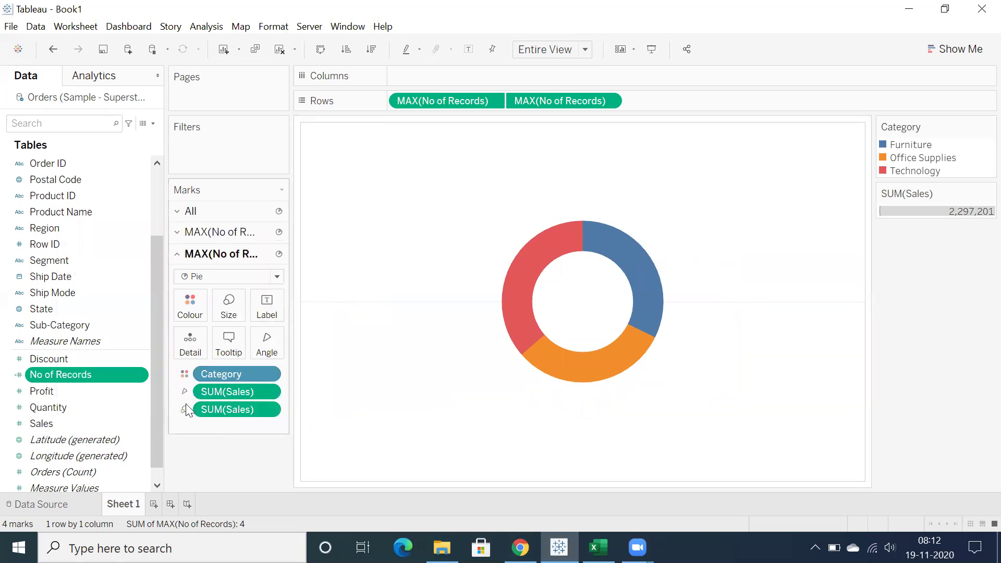
{"action": "left_click_drag", "start_coordinate": [41, 424], "coordinate": [259, 314]}
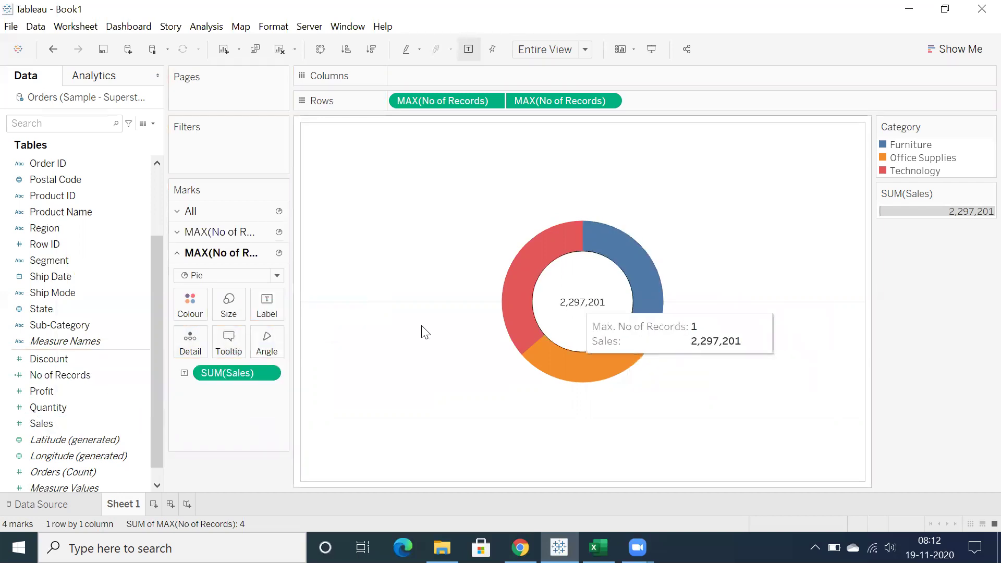
{"action": "left_click", "coordinate": [221, 233]}
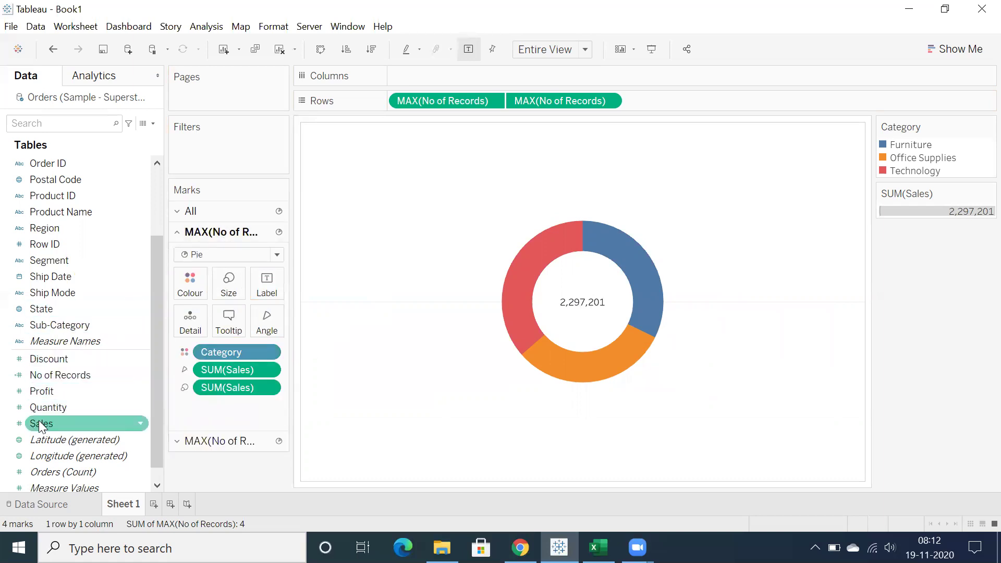
{"action": "left_click_drag", "start_coordinate": [42, 426], "coordinate": [265, 287]}
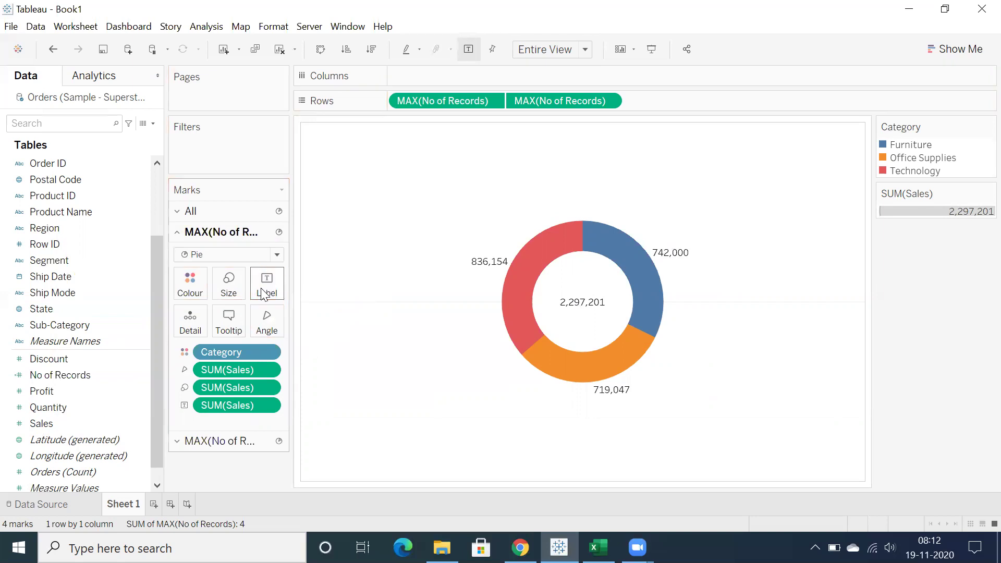
Show the slice labels as Percent of Total: 32.300%, 31.301%, 36.399%.
{"action": "left_click", "coordinate": [268, 406]}
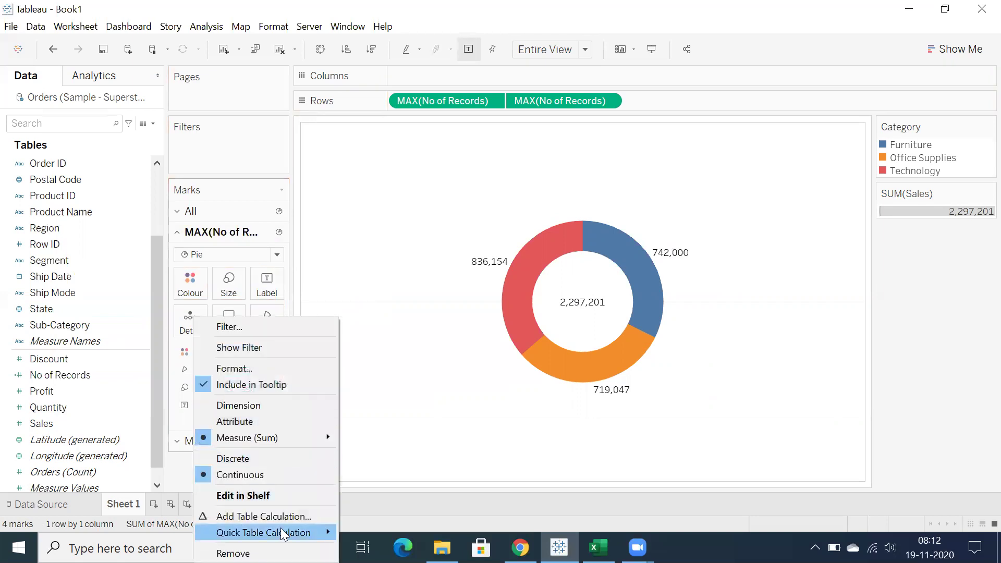
{"action": "mouse_move", "coordinate": [283, 533]}
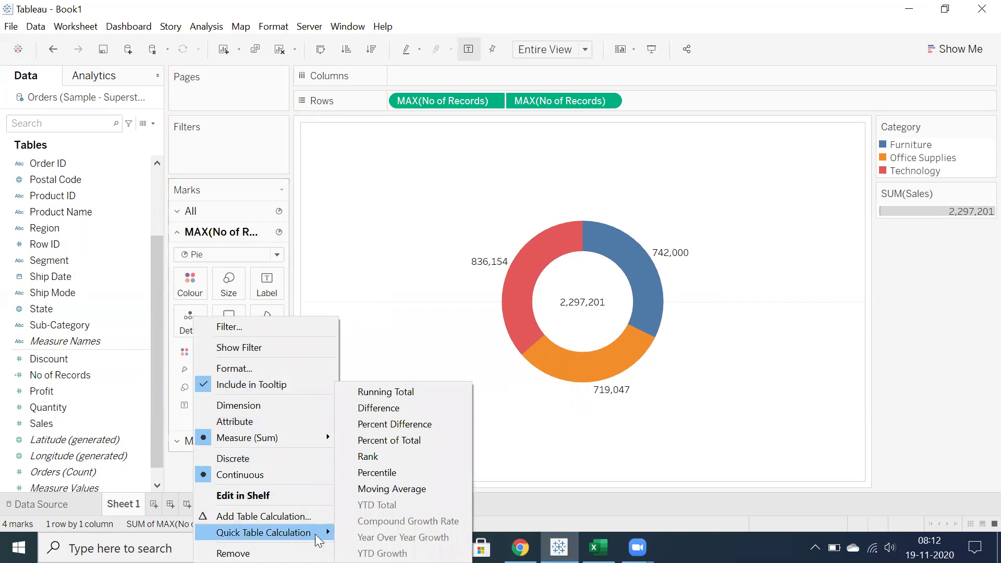
{"action": "left_click", "coordinate": [392, 441]}
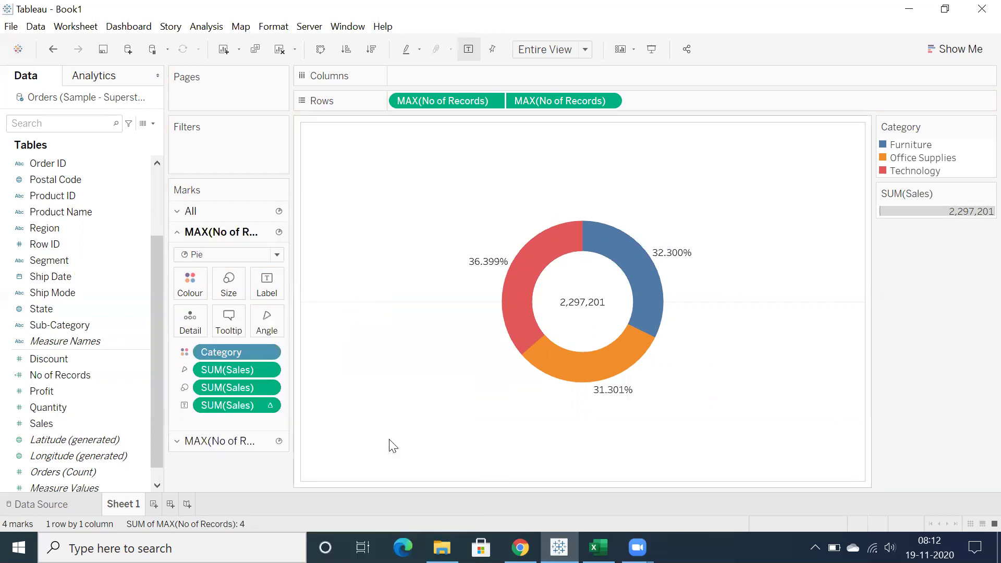